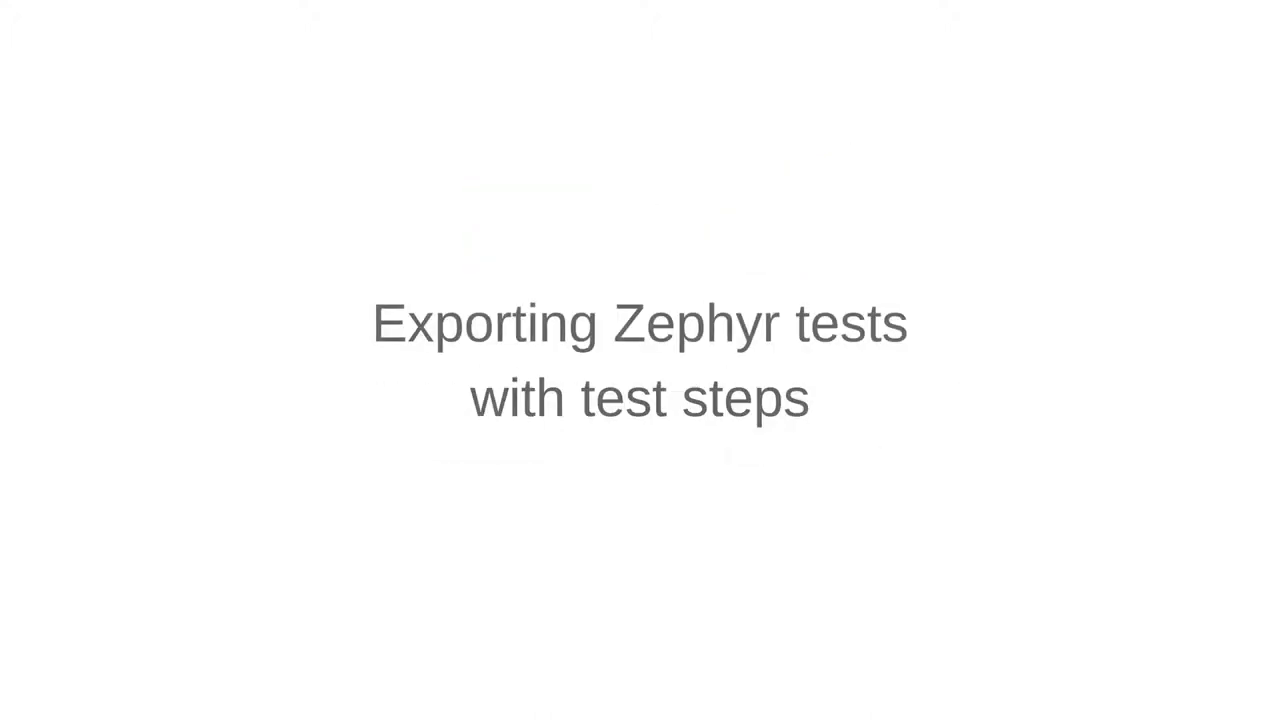
Start an advanced JQL query for project = "Company Website Testing" AND type = Test
left_click(186, 148)
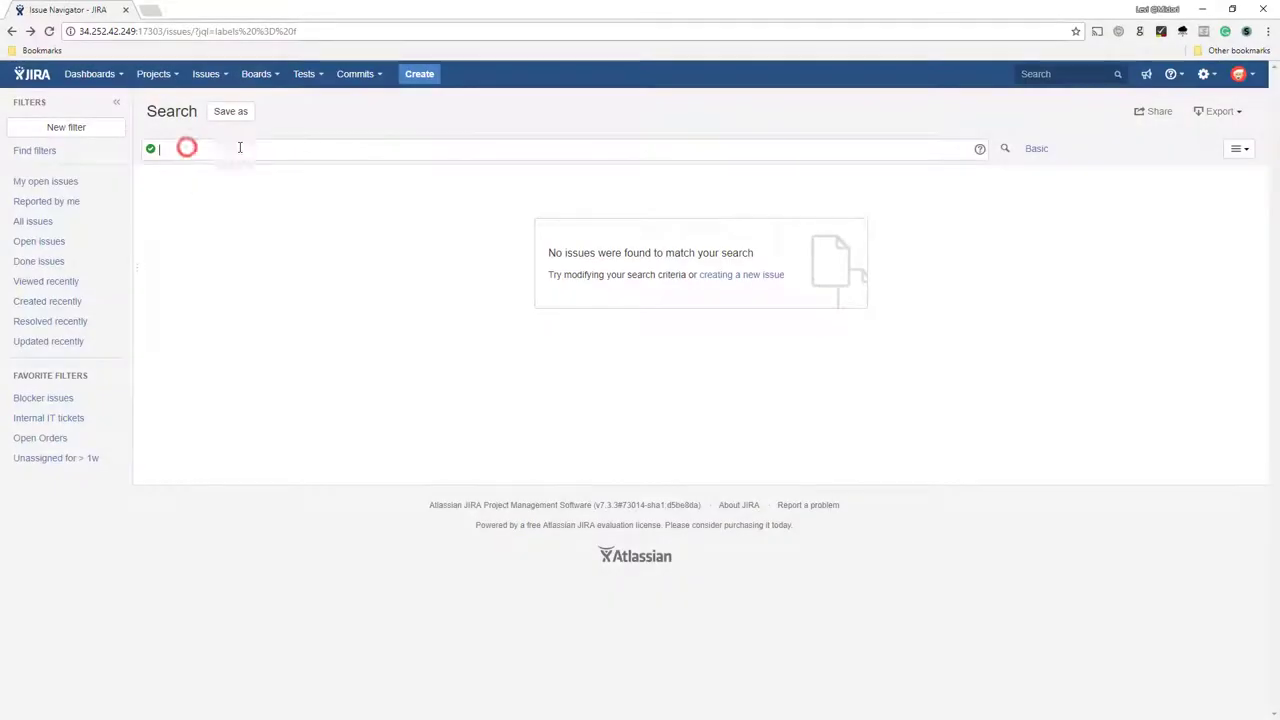
type("project = ")
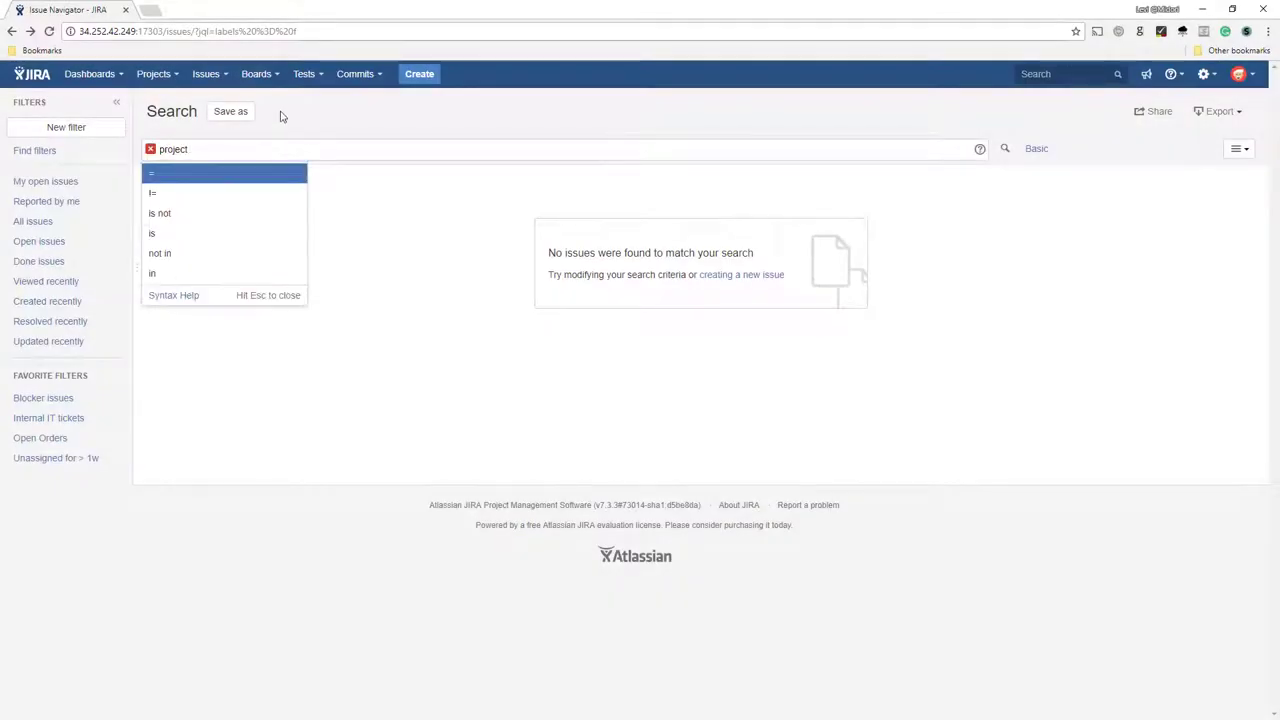
type("c")
key("Return")
key("Down")
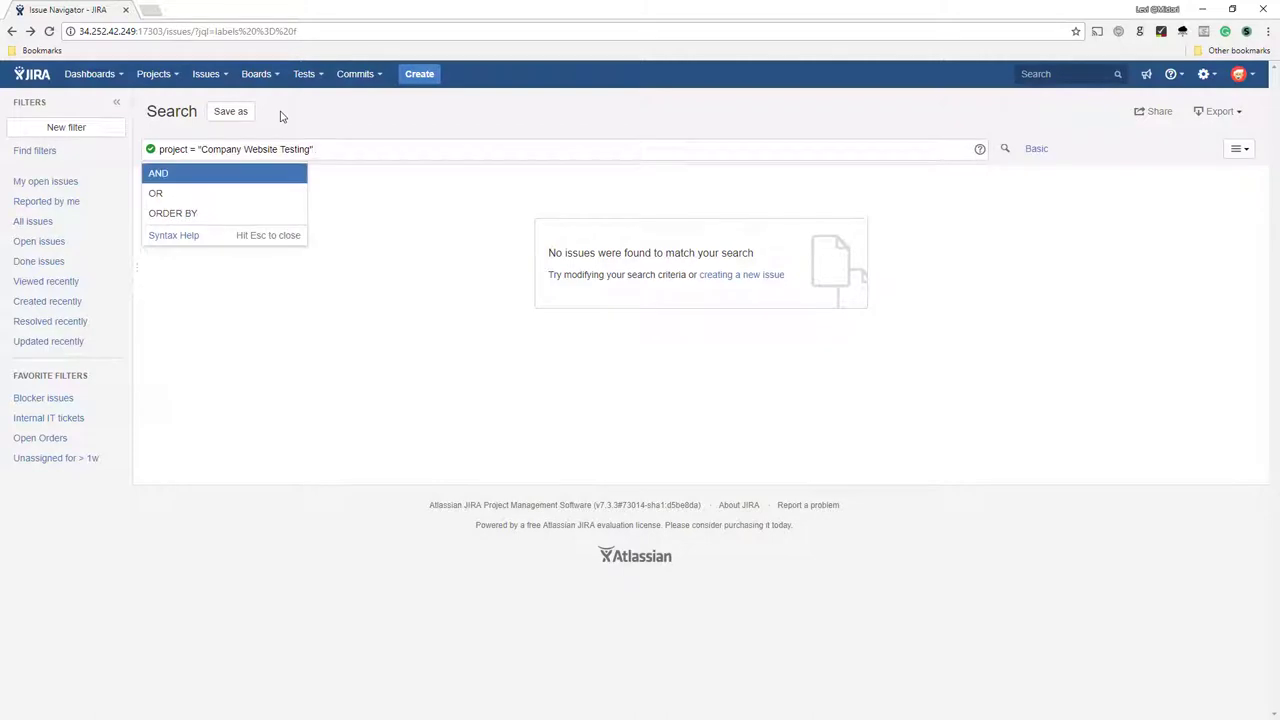
key("Return")
type("ty")
key("Return")
type("= te")
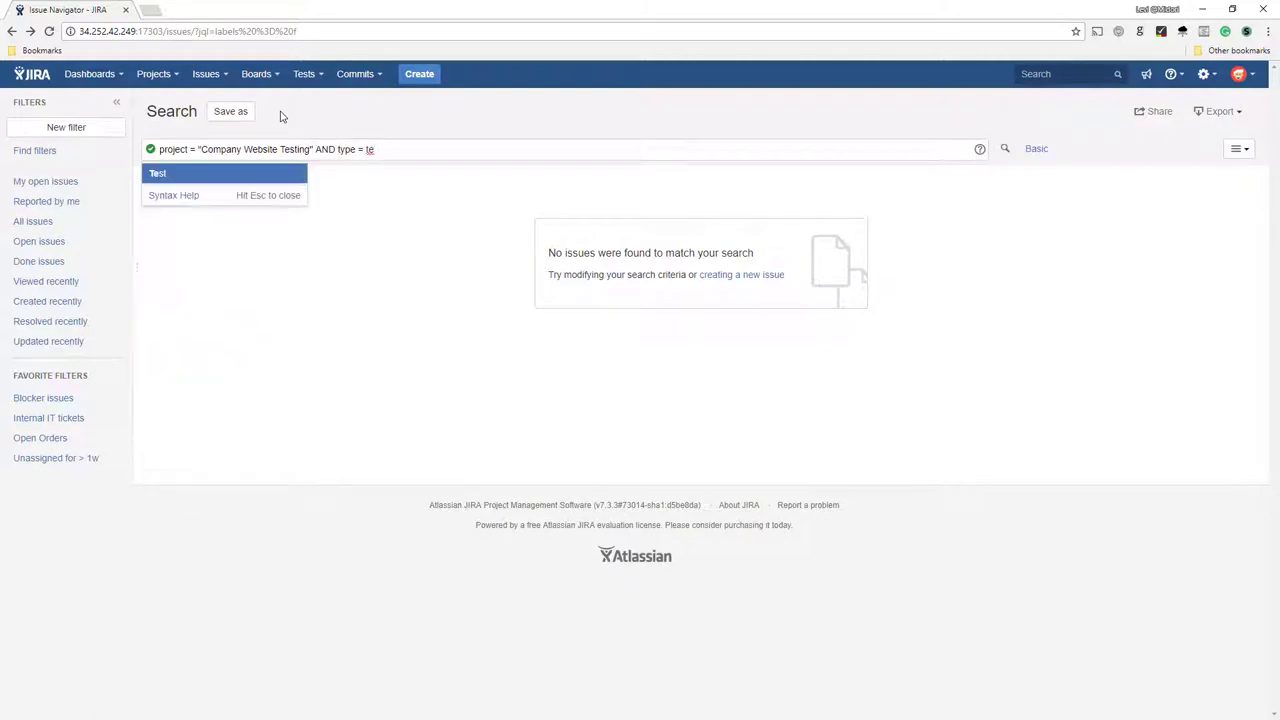
key("Return")
Add affectedVersion in (v0.1, v0.3) to the query and run it, returning 24 issues
key("Return")
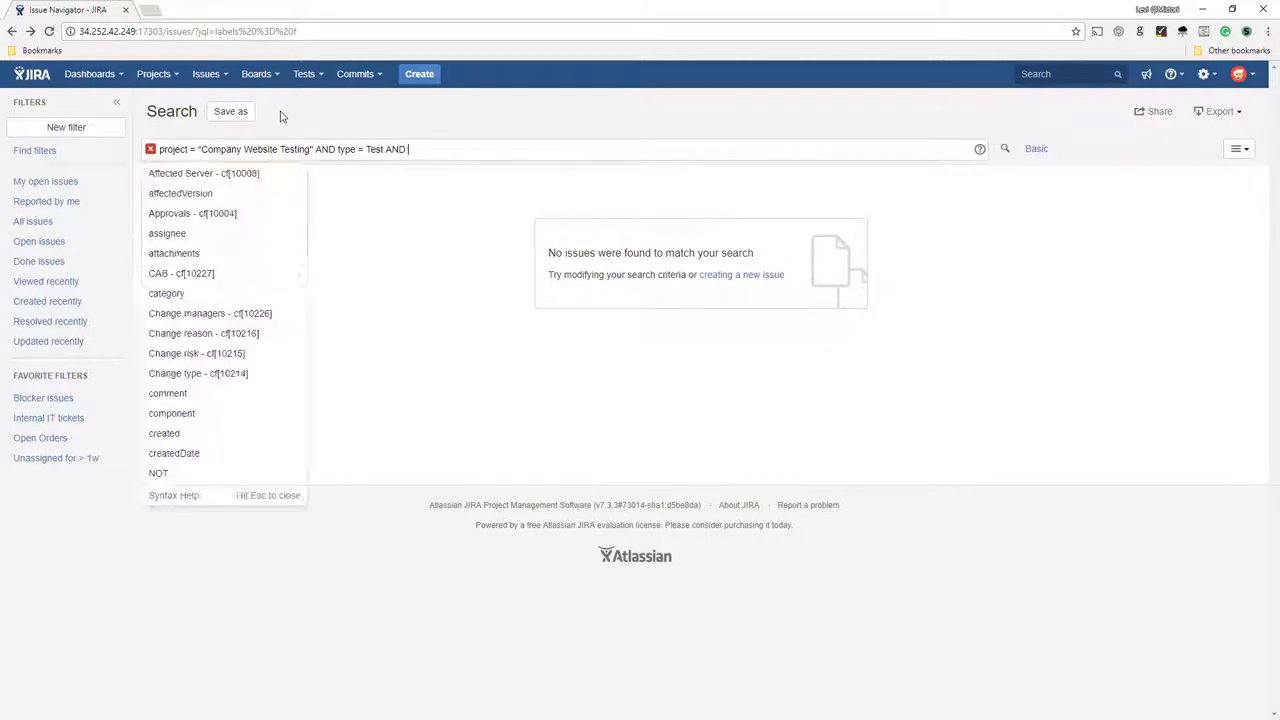
type("aff")
key("Down")
key("Return")
type("ion i")
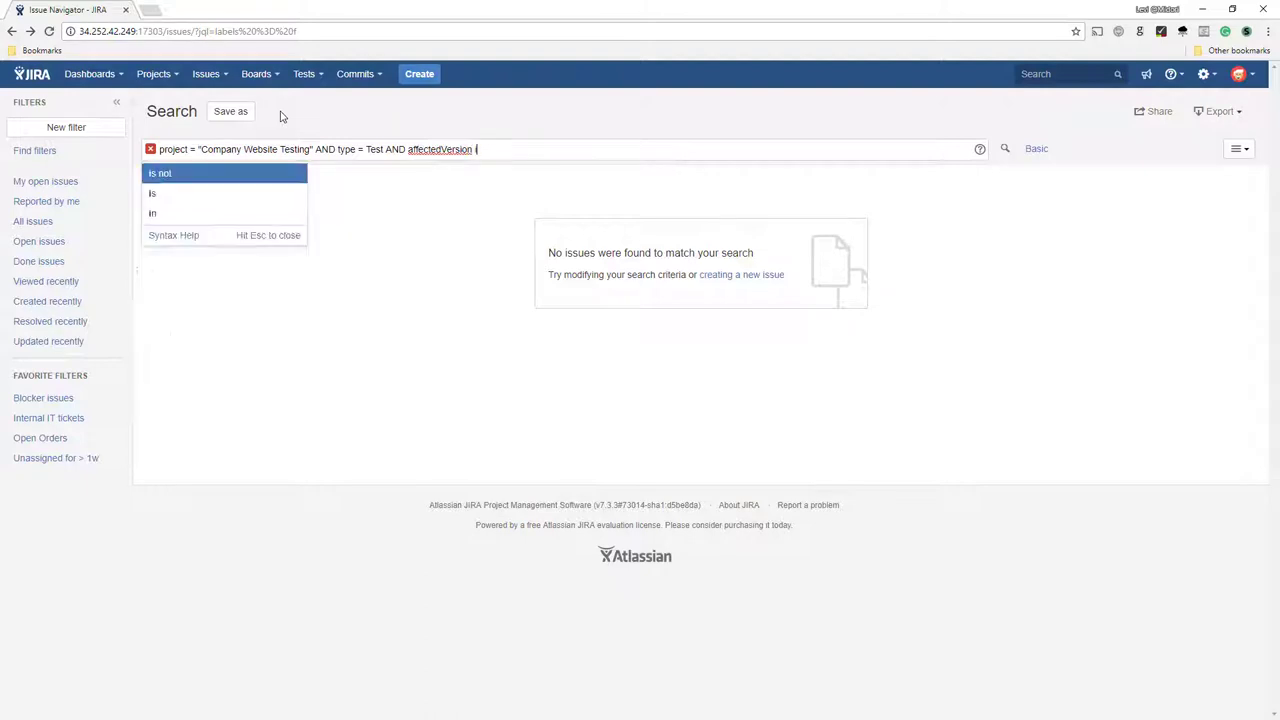
type("n")
key("Return")
key("Return")
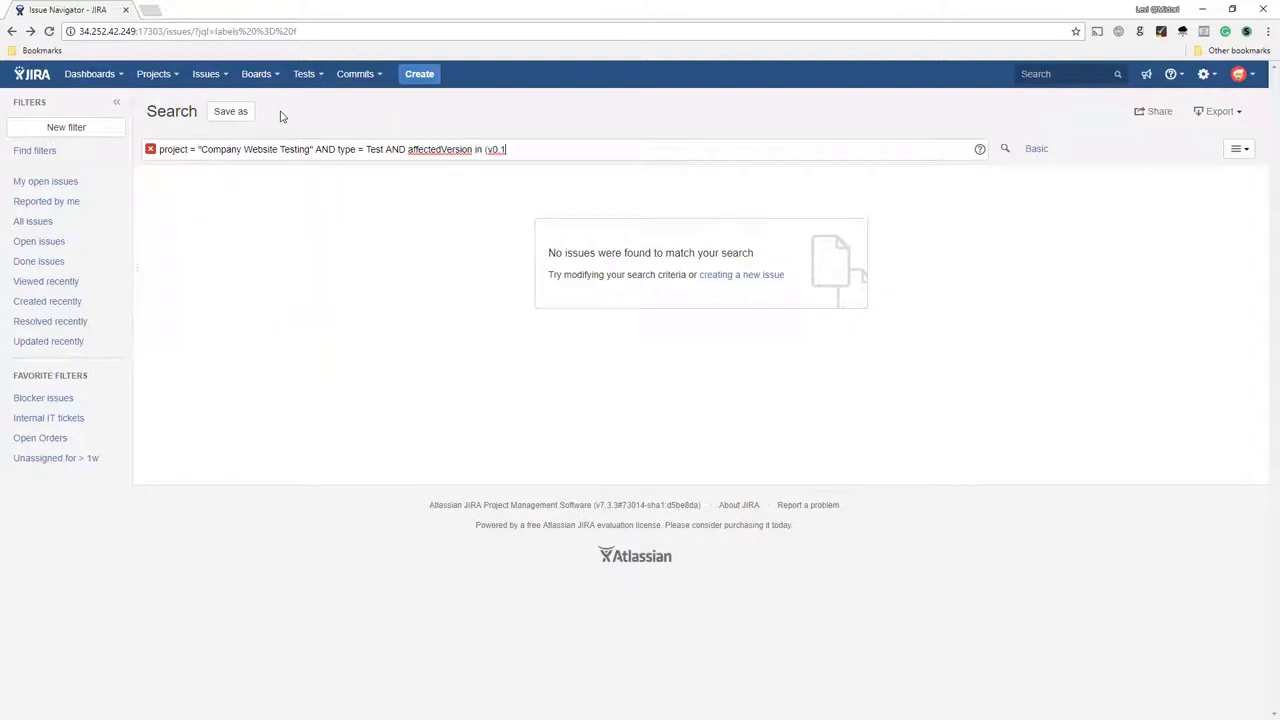
type(",")
key("Down")
key("Return")
type(")")
key("Return")
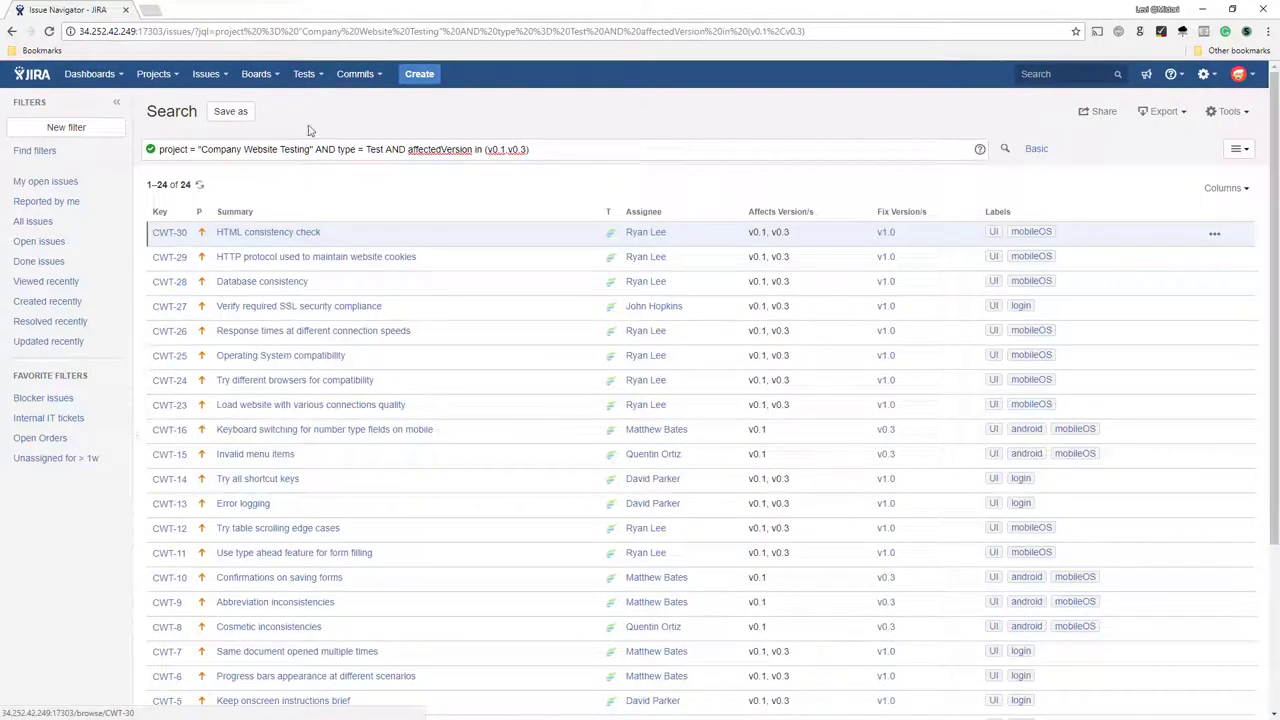
Export the 24 tests via Zephyr (Test Steps) as jira-zephyr-test-steps.xlsx and open it in Excel
left_click(1160, 111)
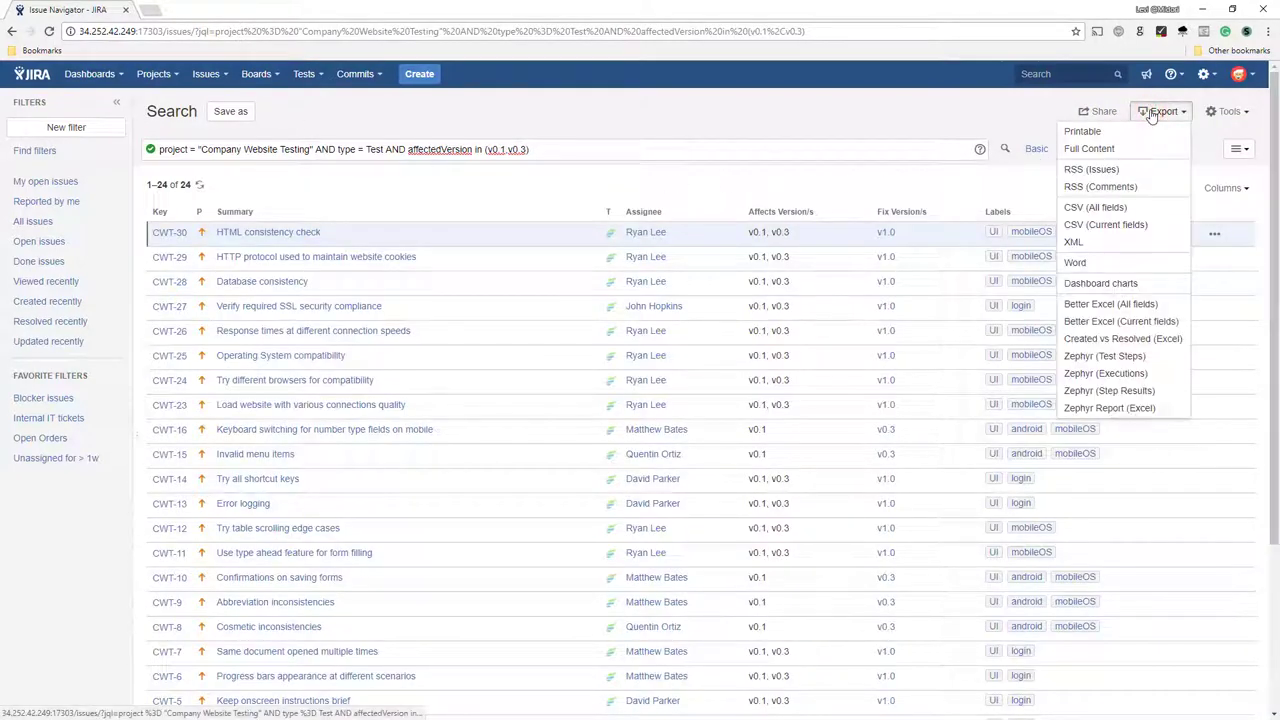
left_click(1069, 360)
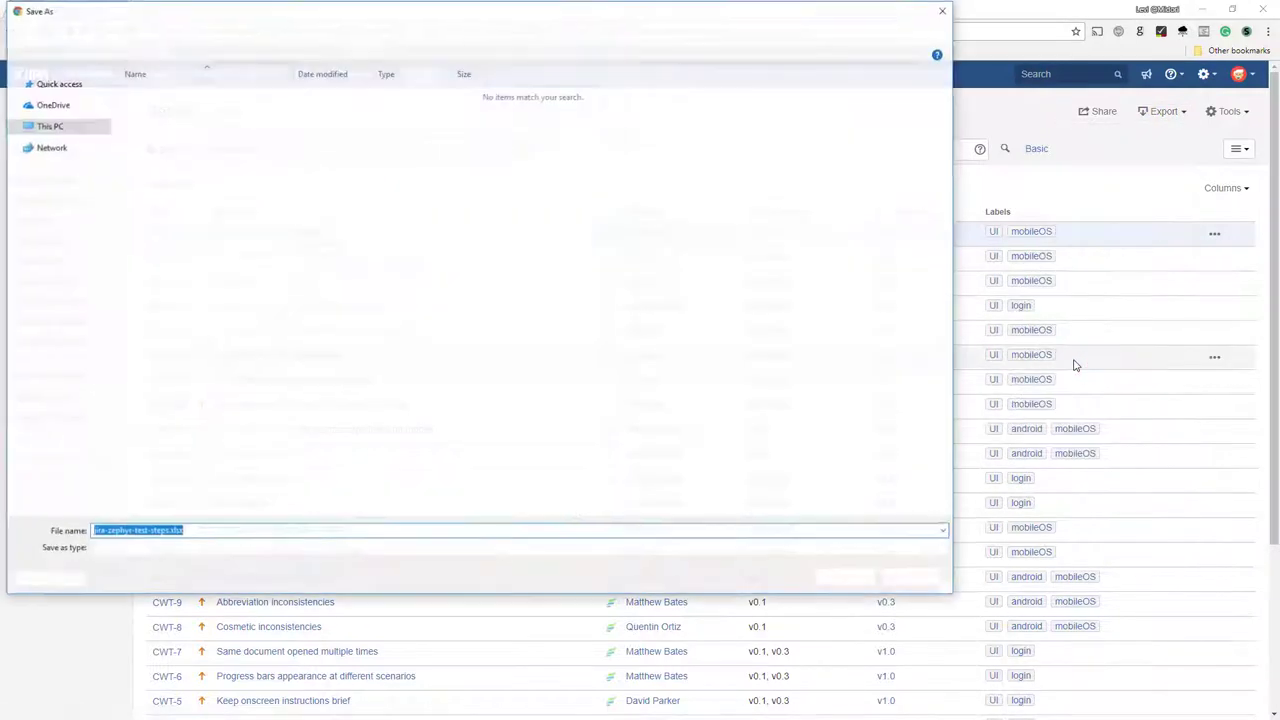
left_click(847, 577)
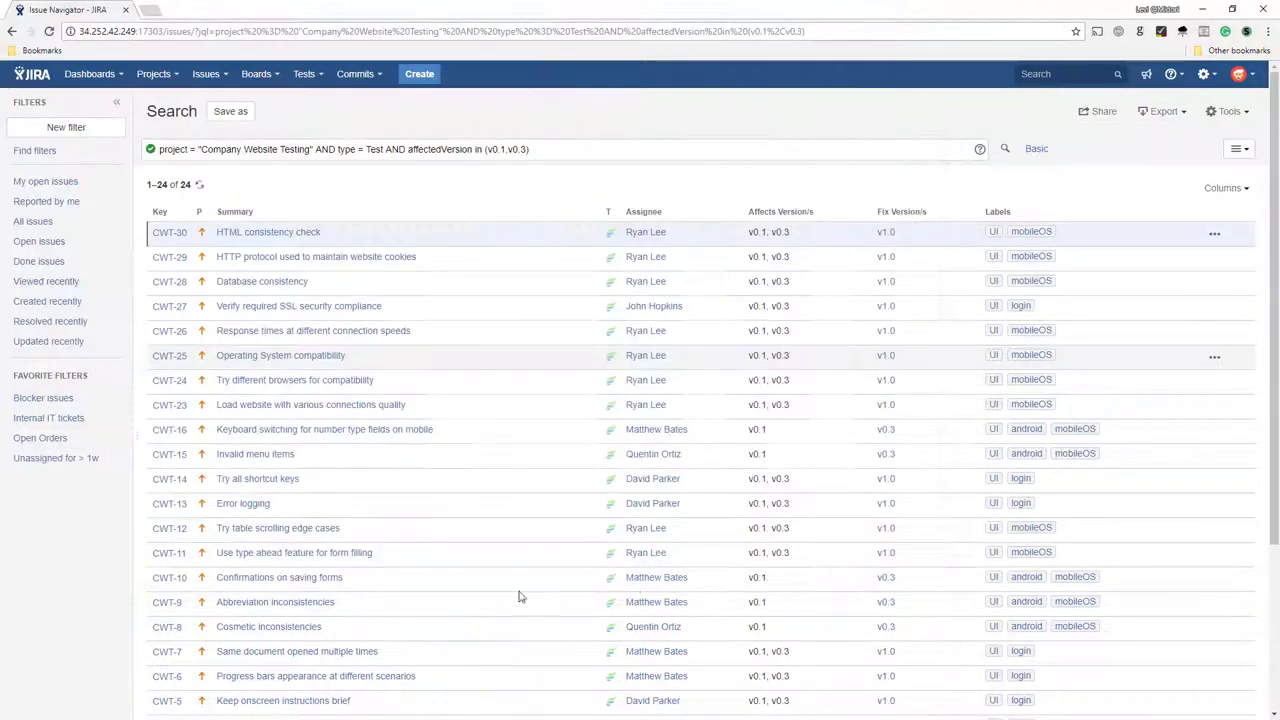
left_click(86, 703)
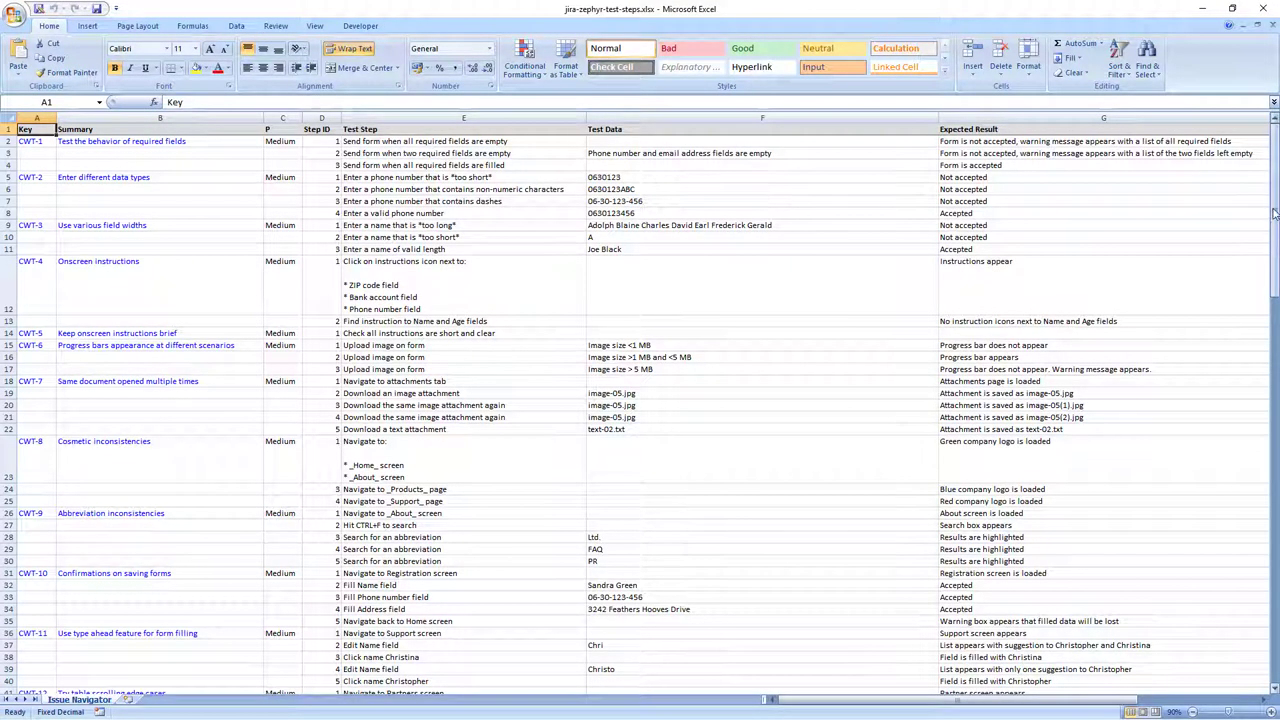
Scroll down and back up the test-steps sheet to check steps, test data and expected results
mouse_move(1274, 208)
left_mouse_down()
mouse_move(1274, 576)
mouse_move(1274, 316)
left_mouse_up()
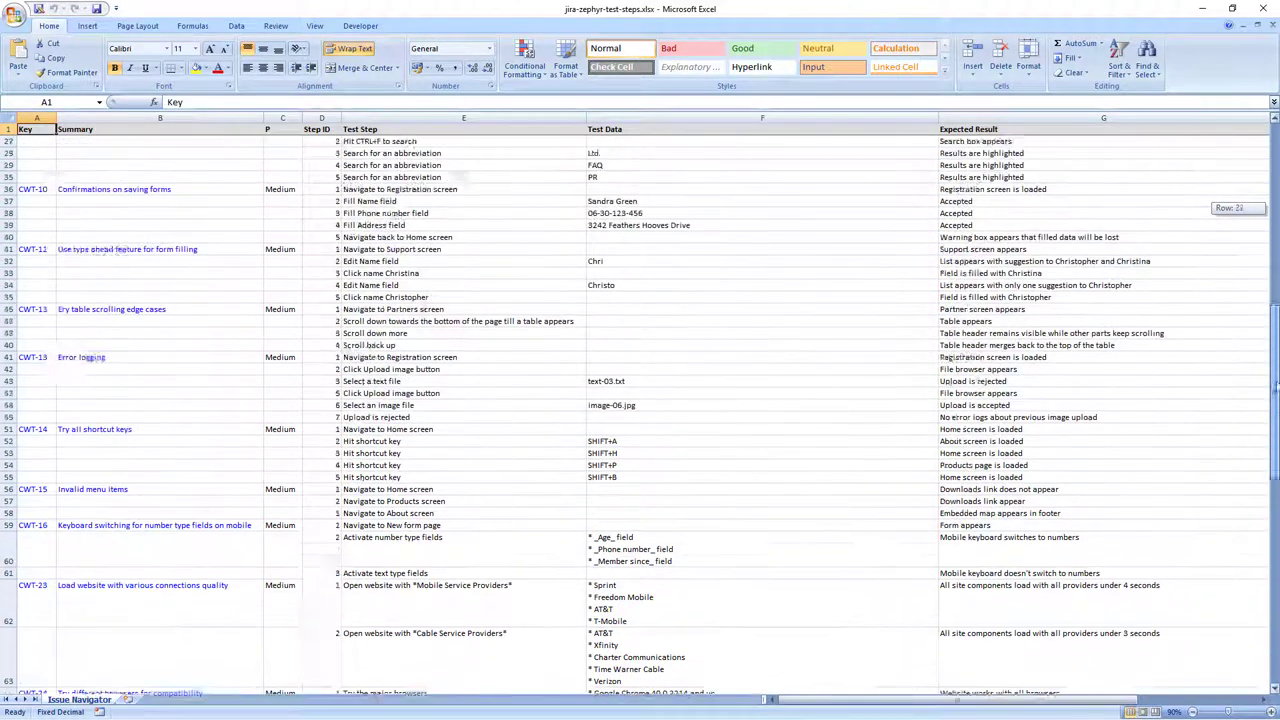
left_click_drag(1274, 316, 1274, 212)
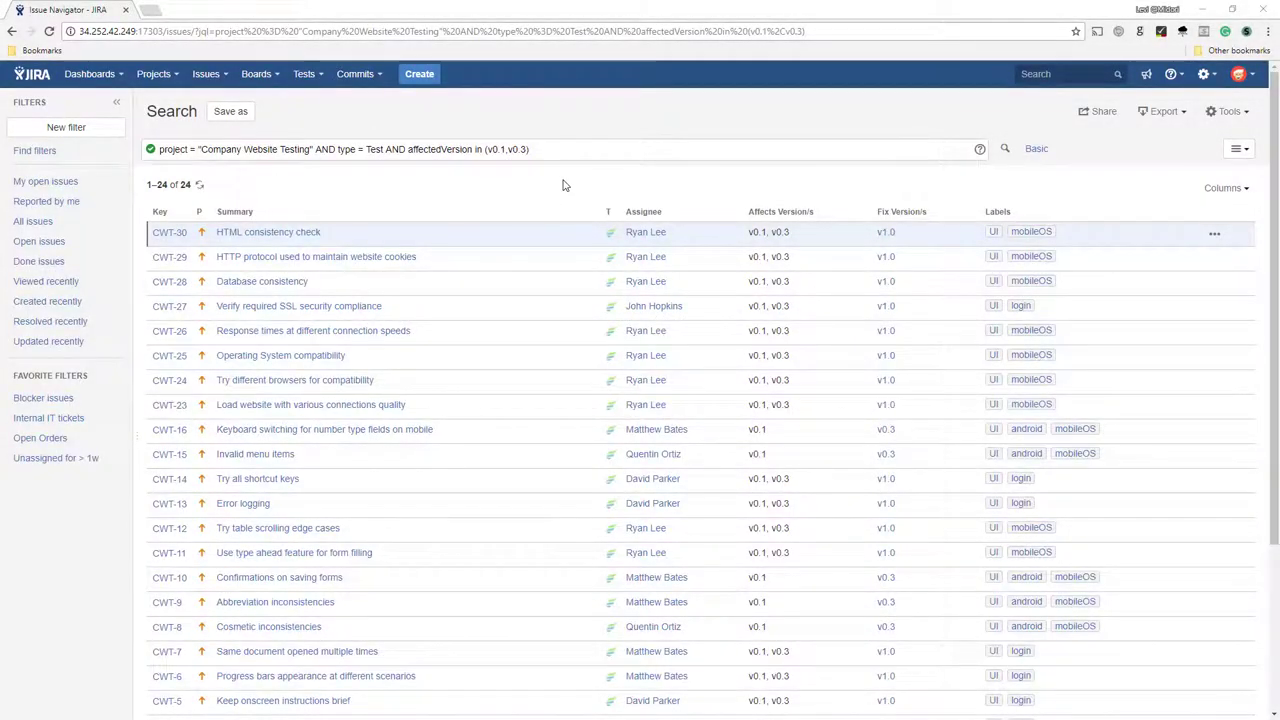
Export the filtered tests via Zephyr (Executions) as jira-zephyr-test-executions.xlsx and open the download
left_click(1152, 115)
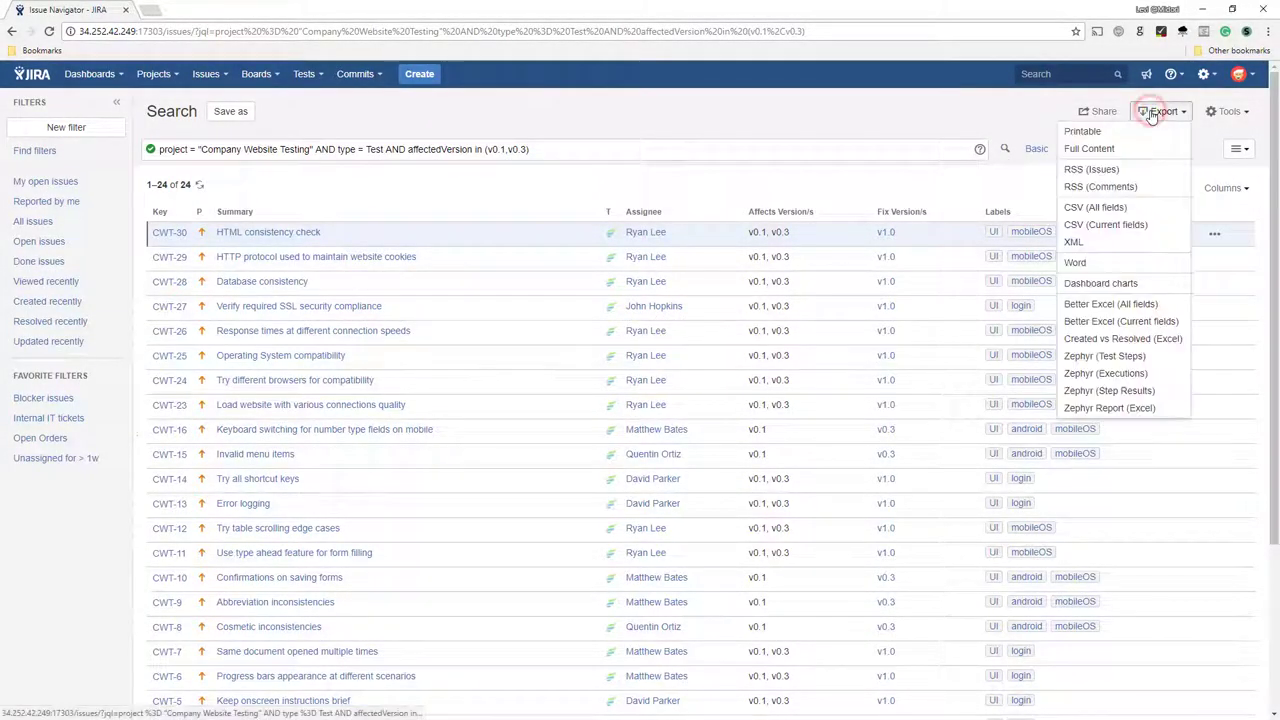
left_click(1078, 376)
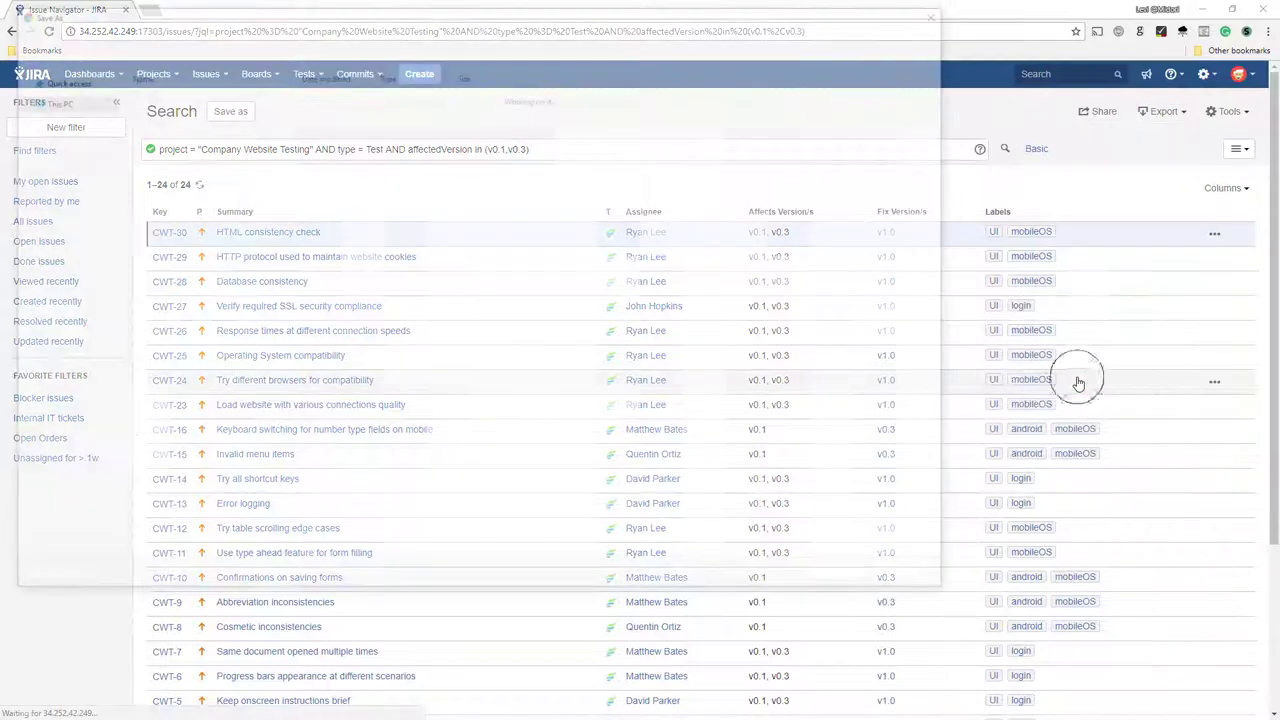
left_click(845, 577)
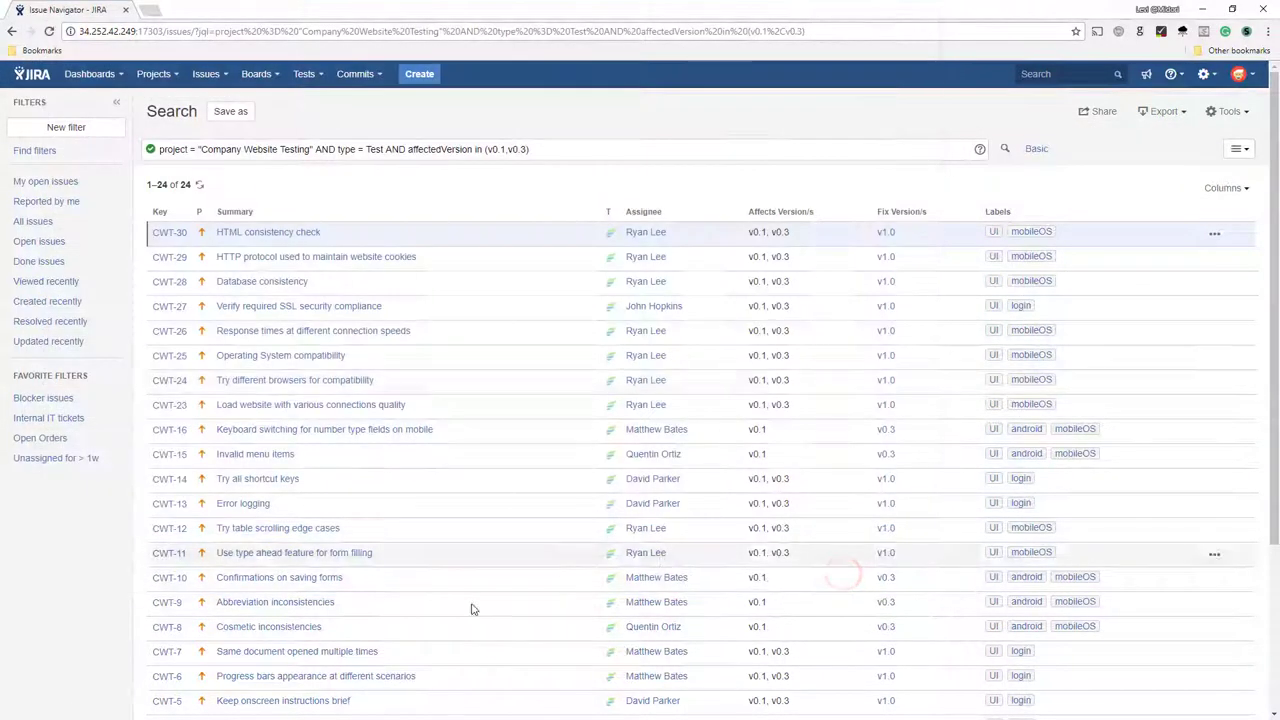
left_click(59, 708)
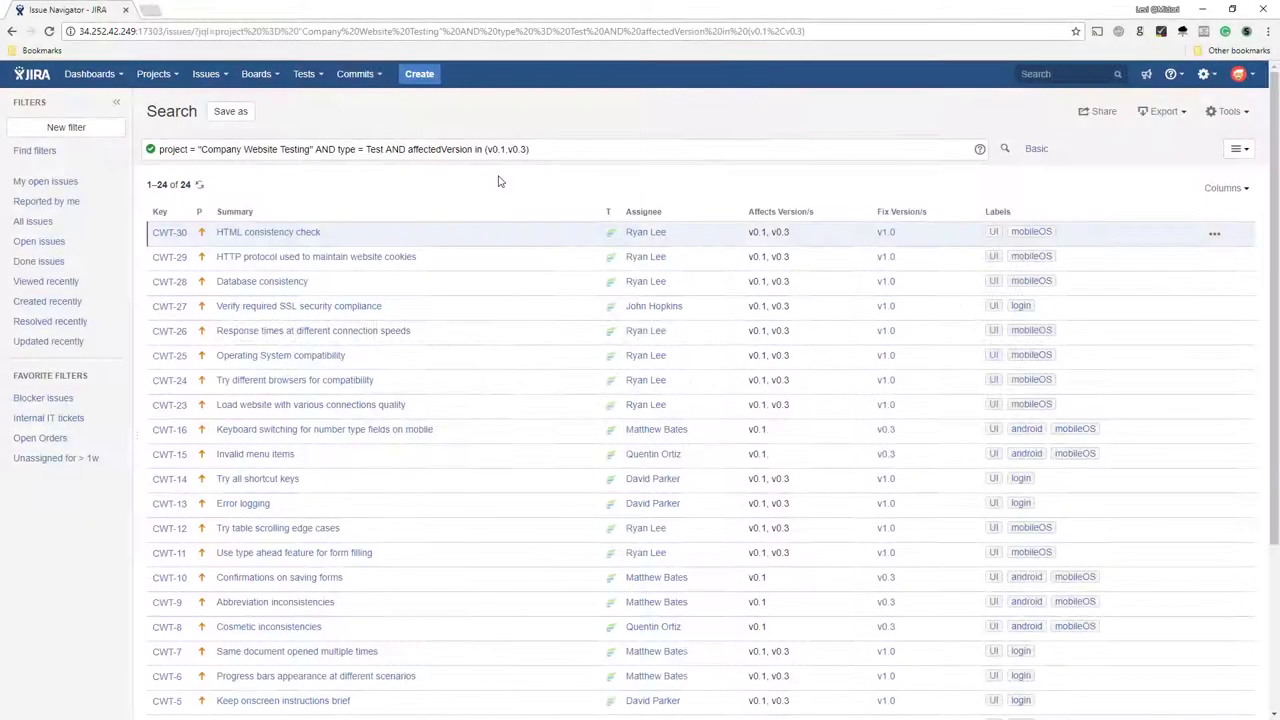
Export the filtered tests via Zephyr (Step Results) as jira-zephyr-test-step-results.xlsx and open it in Excel
left_click(1160, 111)
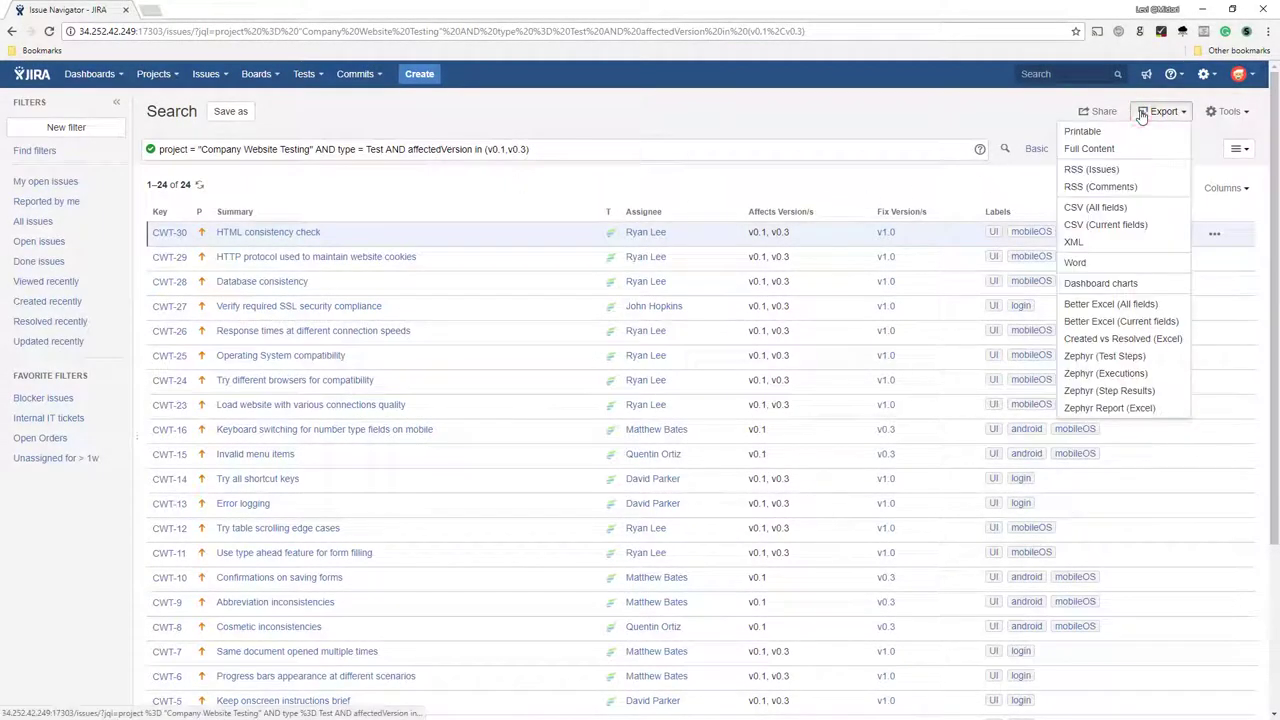
left_click(1080, 398)
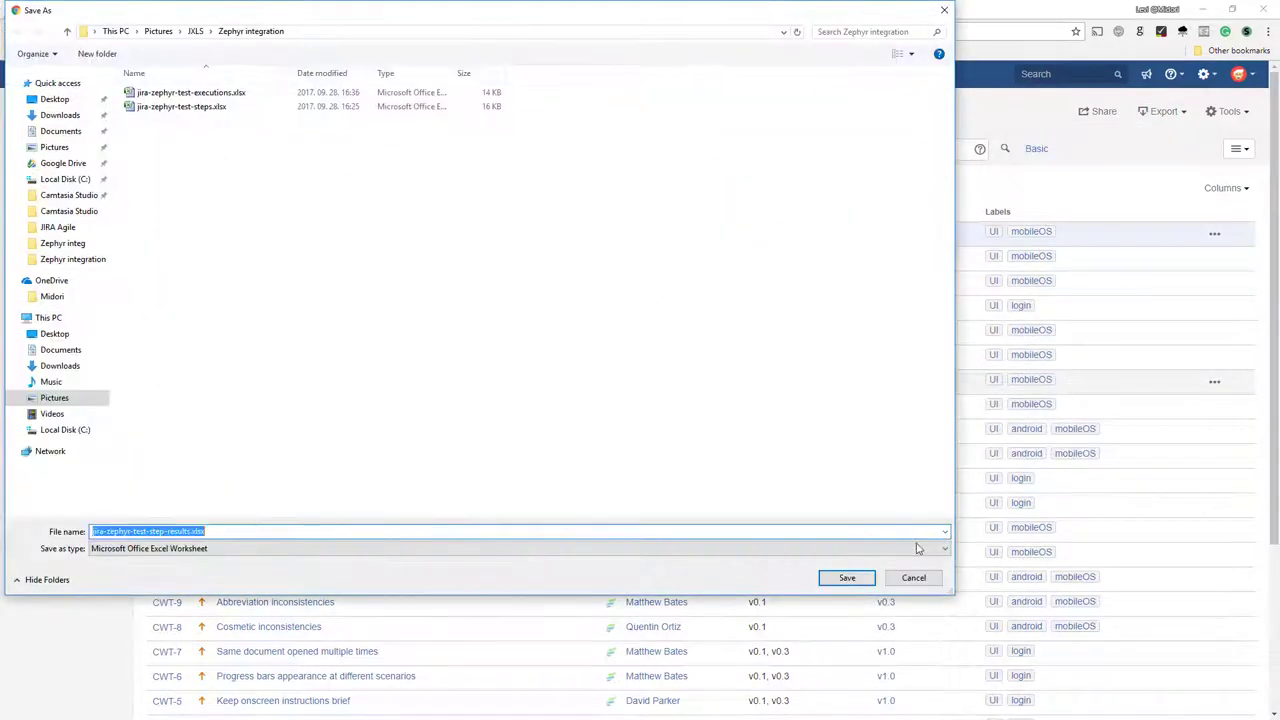
left_click(847, 577)
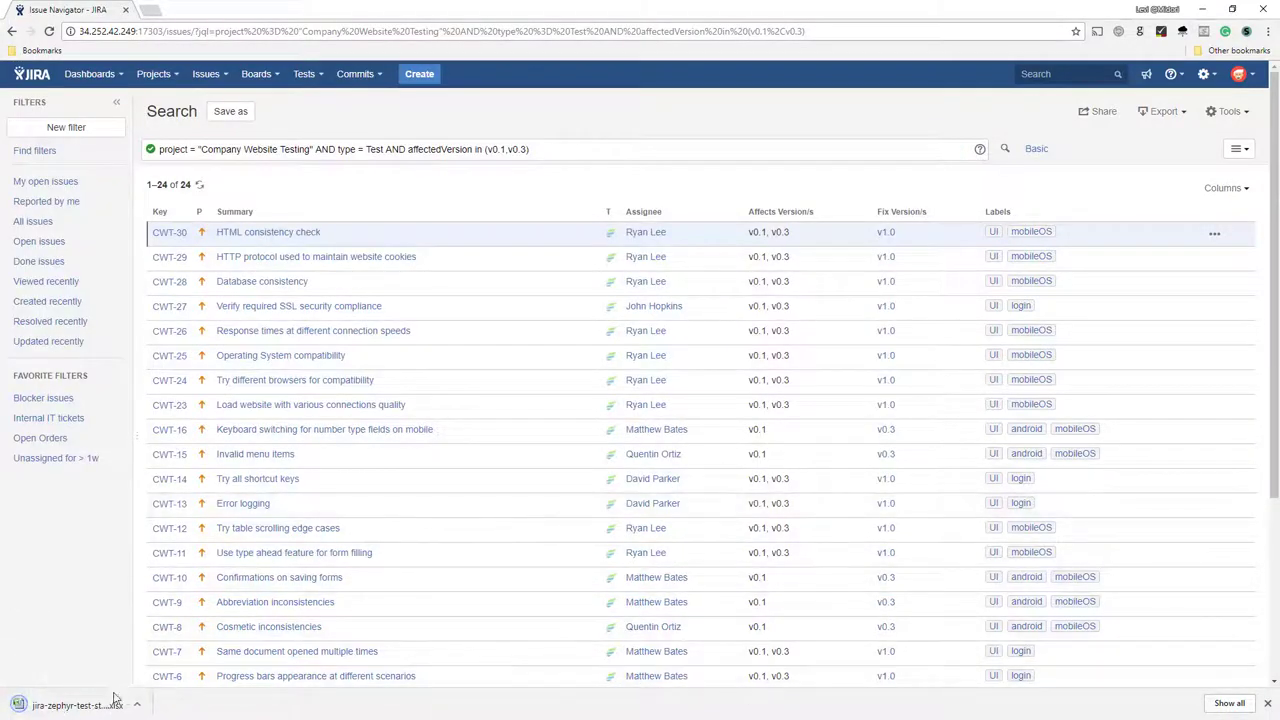
left_click(113, 698)
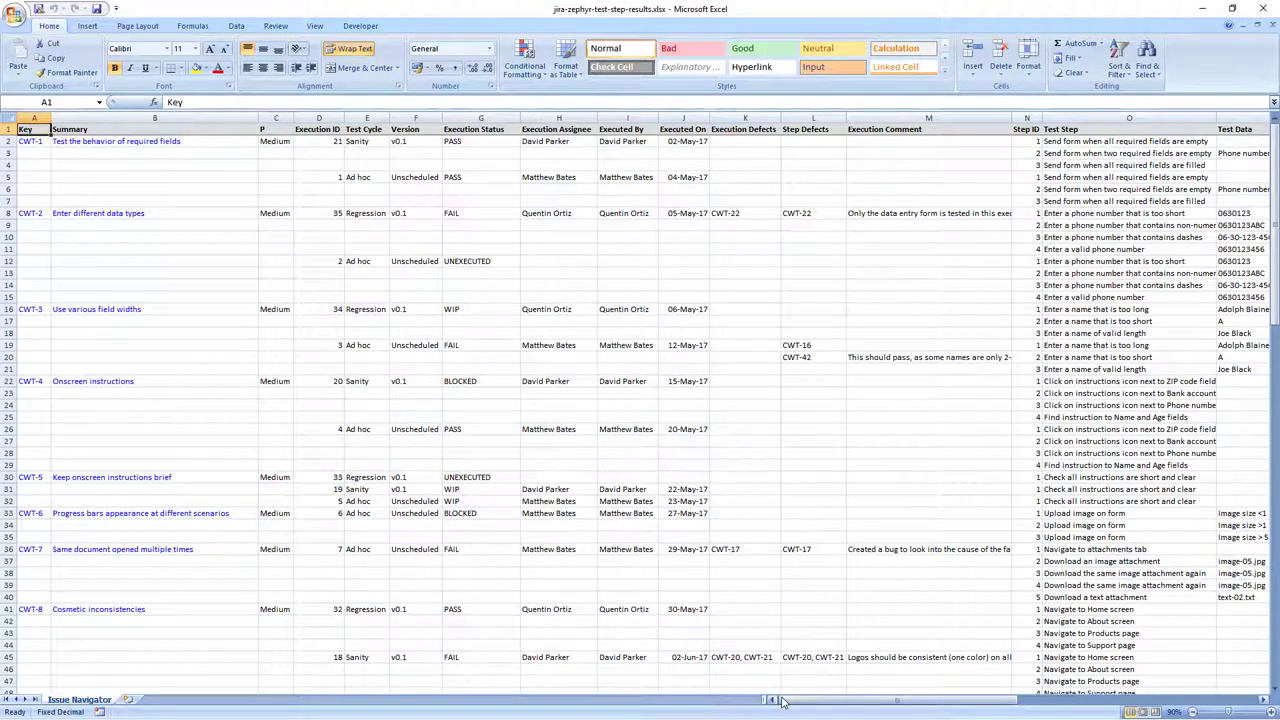
Scroll right and down the step-results sheet to check execution and step statuses and comments
left_click_drag(785, 700, 1000, 713)
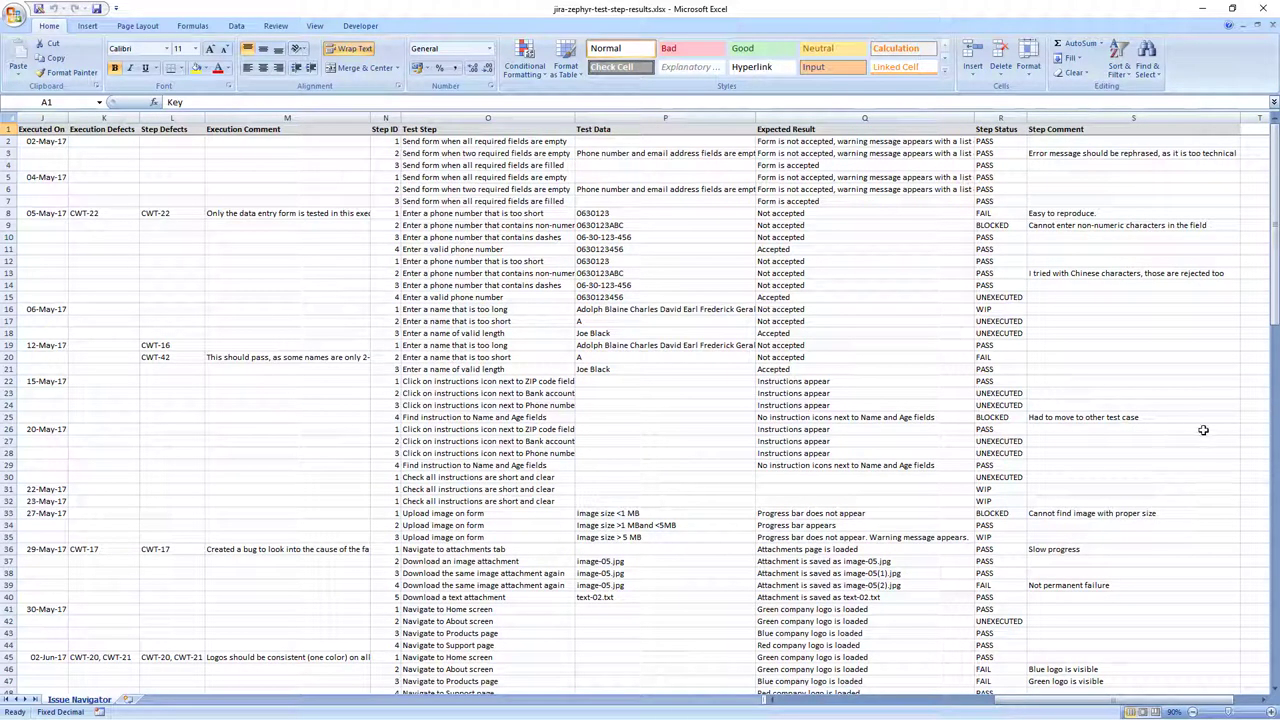
mouse_move(1275, 320)
left_mouse_down()
mouse_move(1275, 680)
mouse_move(1275, 495)
left_mouse_up()
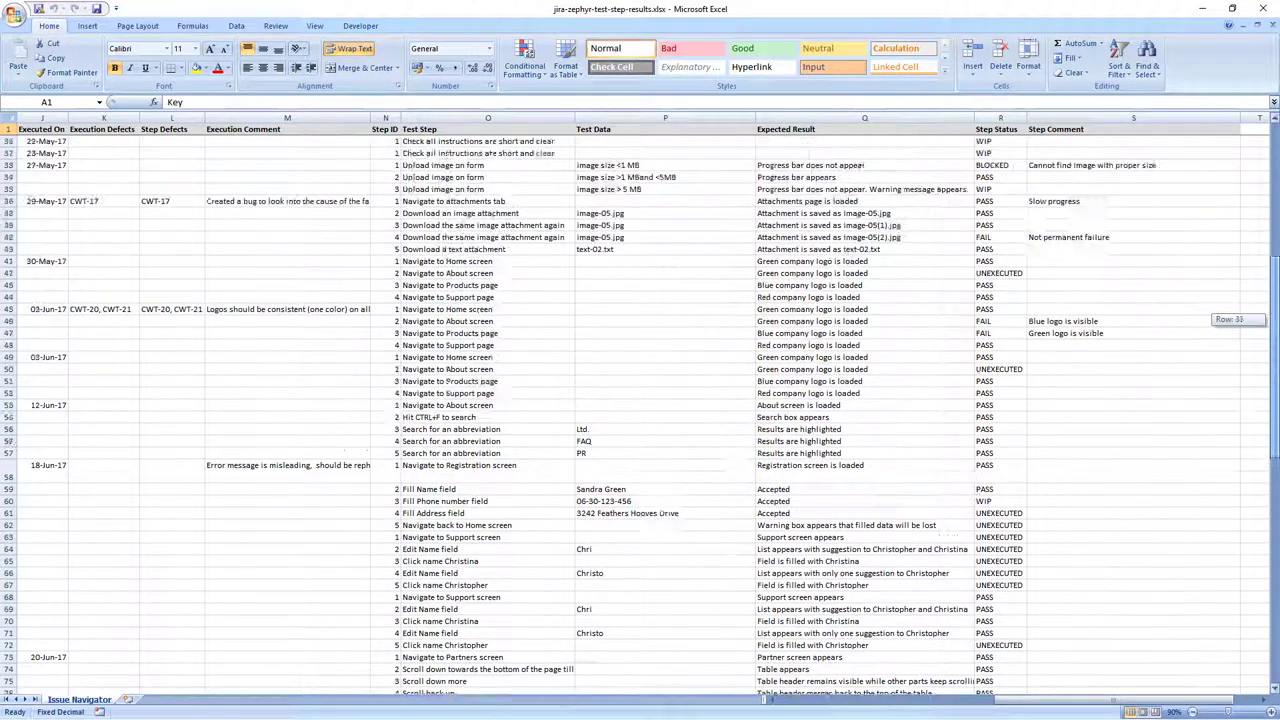
left_click_drag(1275, 326, 1274, 318)
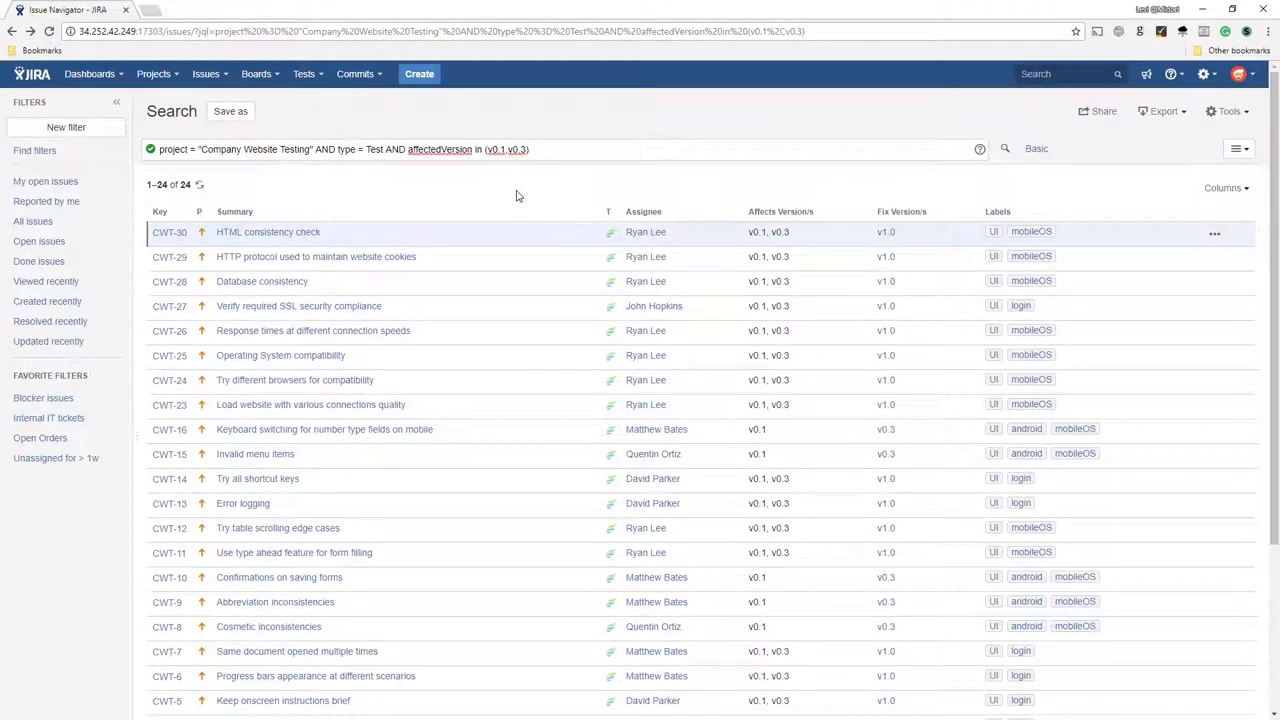
Add NVT to the project clause and rerun the search, now returning 75 issues
left_click(311, 149)
type(", NVT")
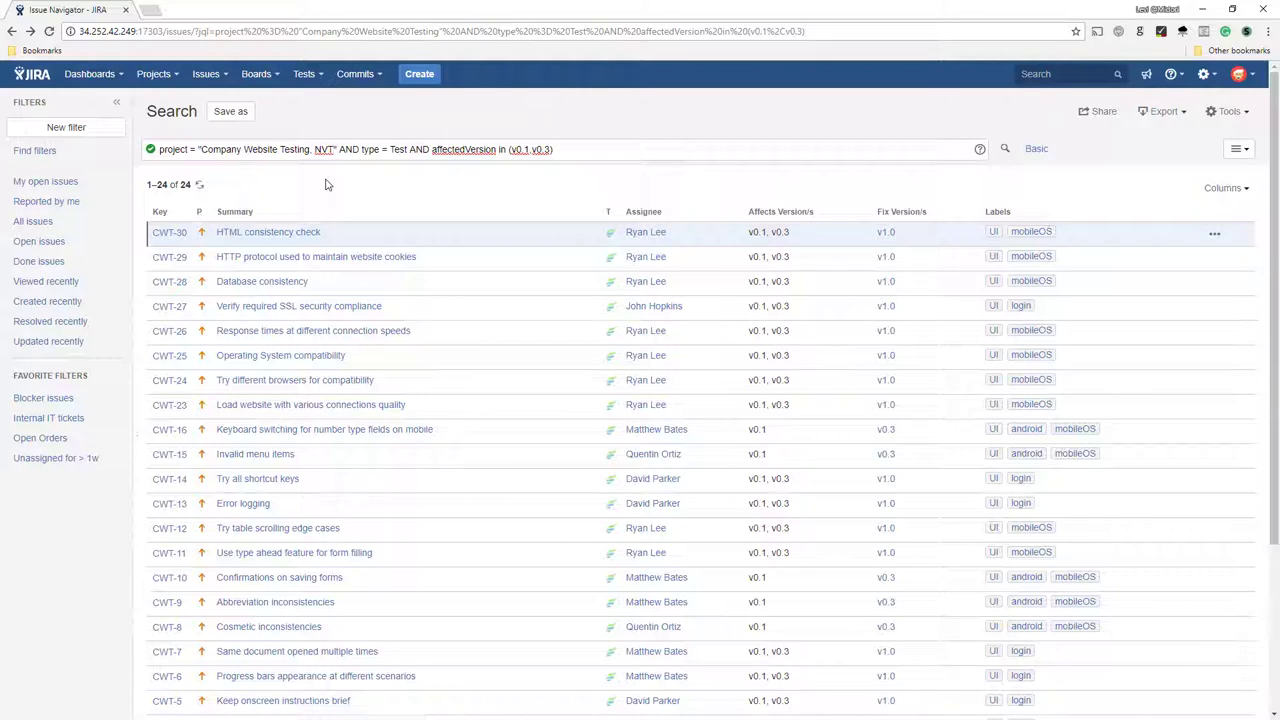
key("Return")
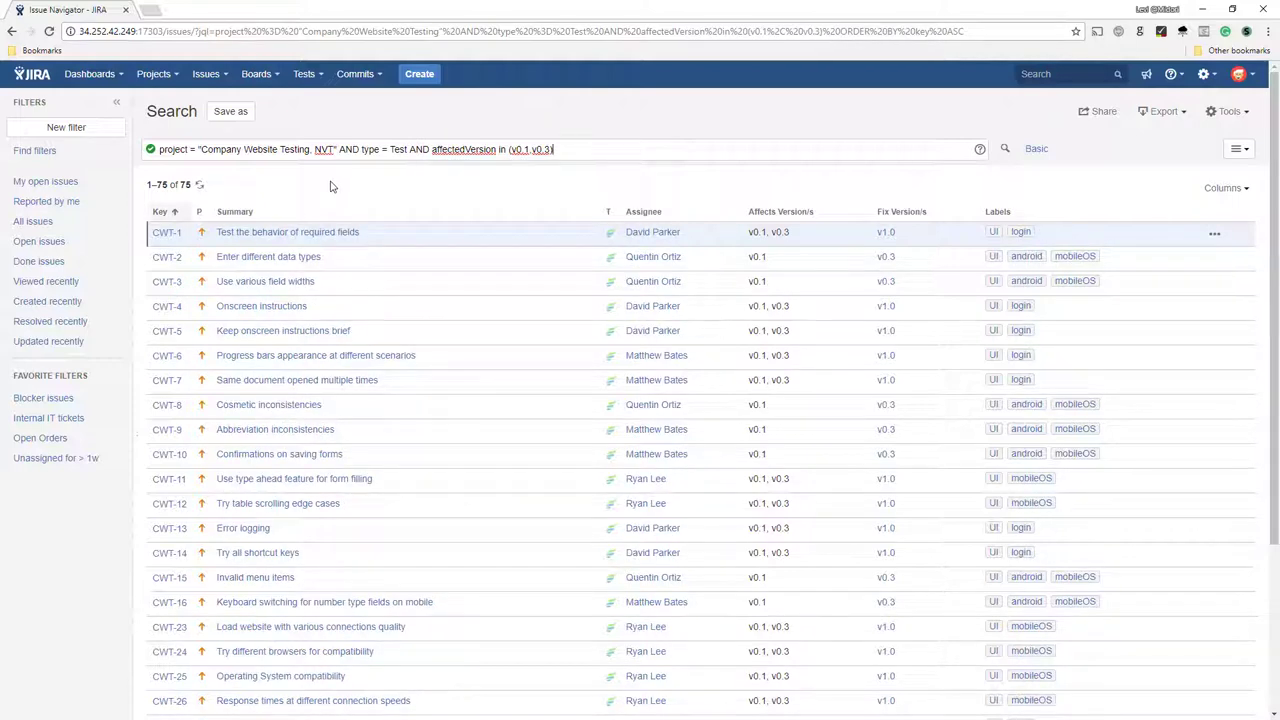
Export the 75 results as a Zephyr Report (Excel) saved as jira-zephyr-report.xlsx
left_click(1158, 112)
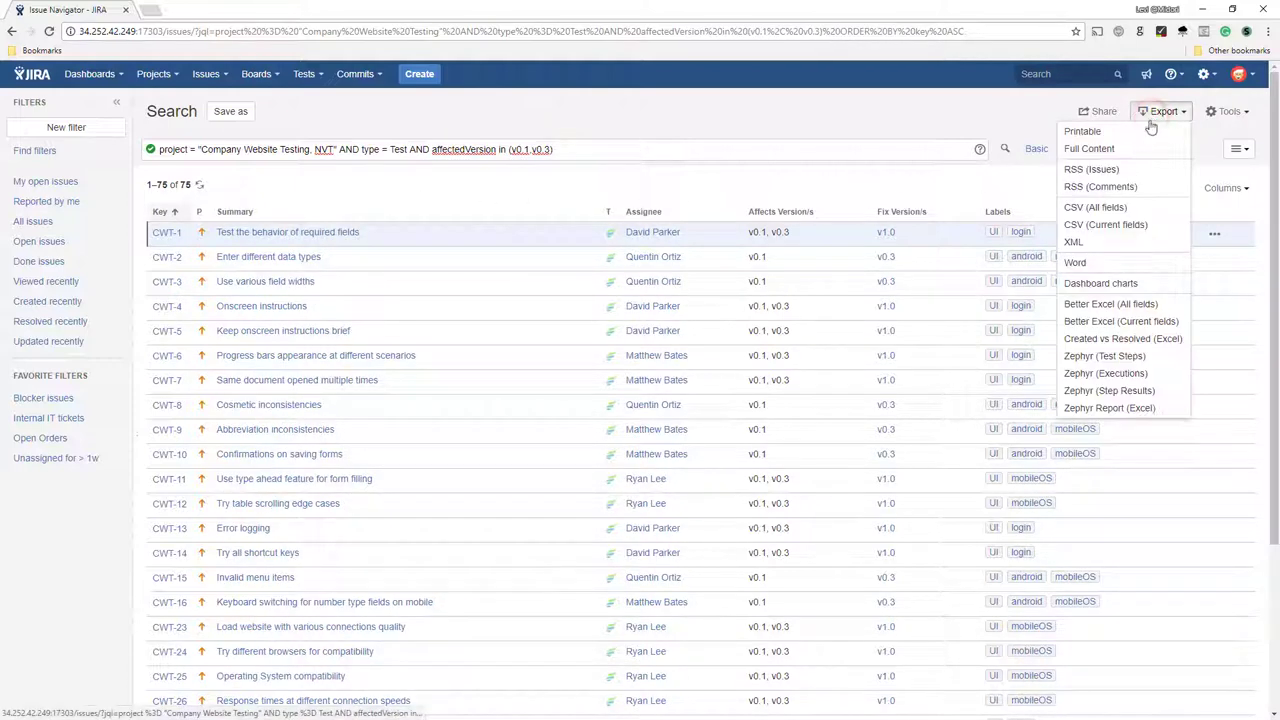
left_click(1075, 410)
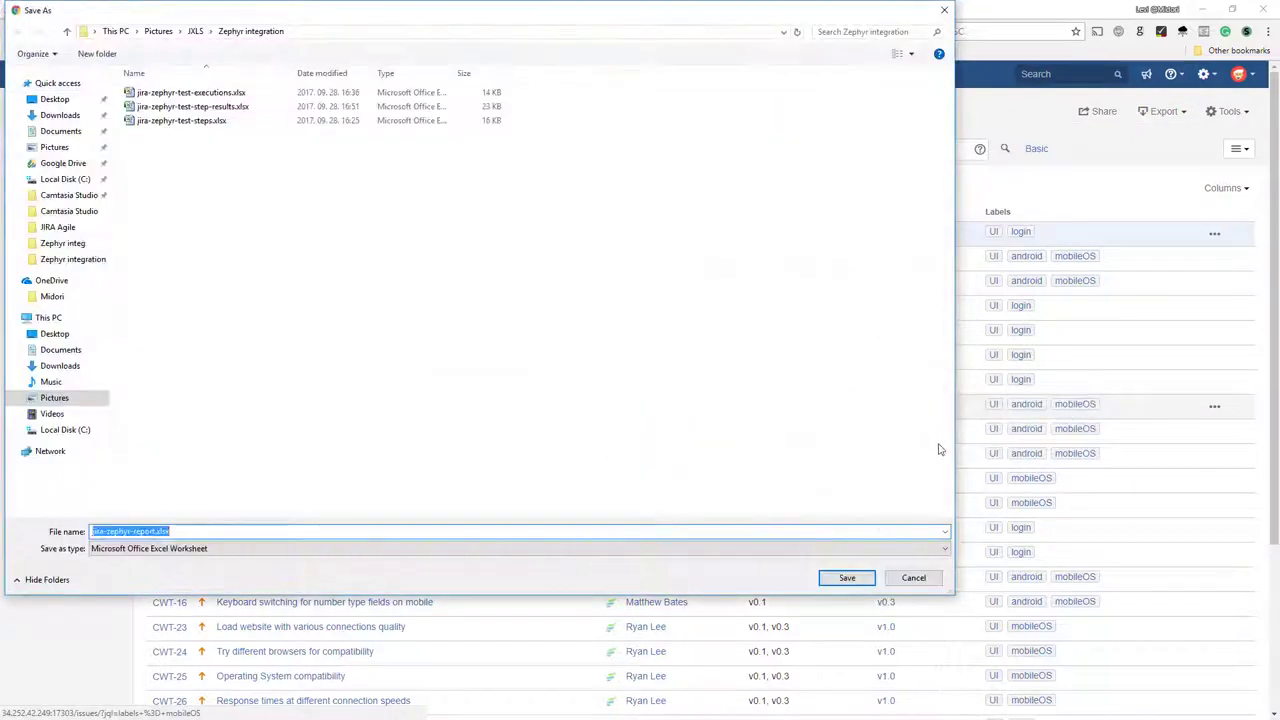
left_click(846, 578)
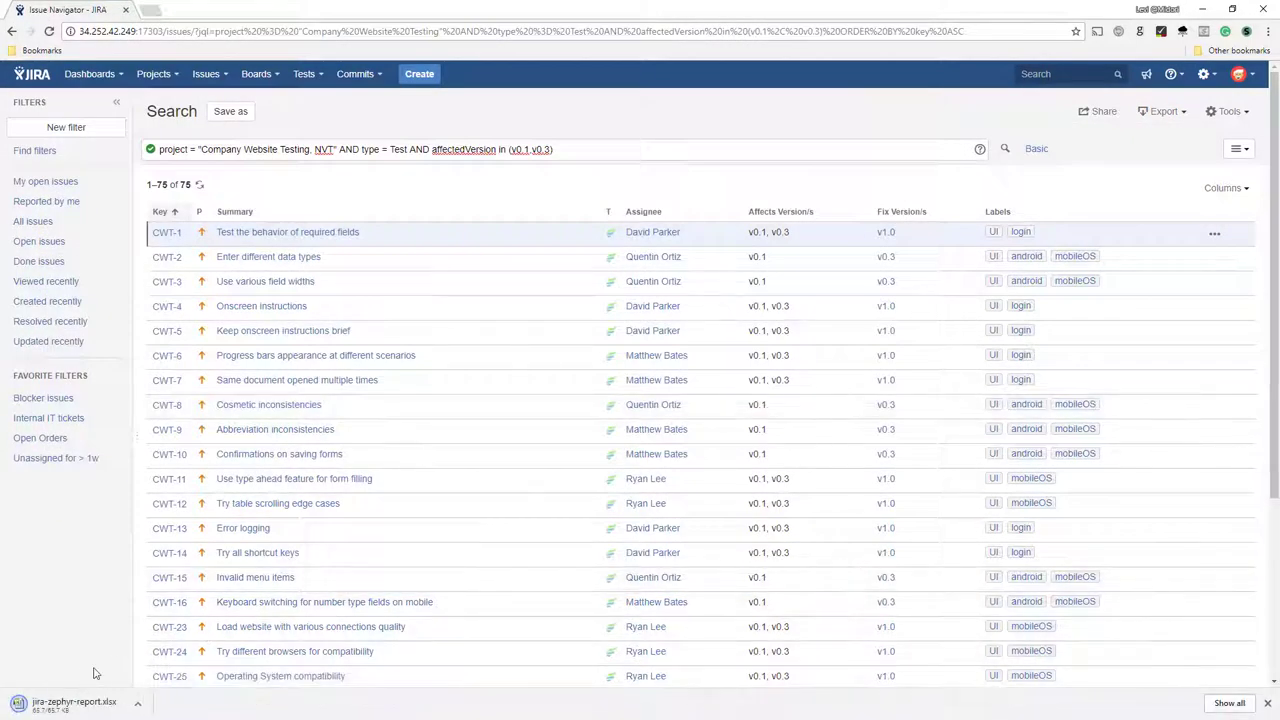
Open jira-zephyr-report.xlsx and browse the execution data on its Executions sheet
left_click(74, 703)
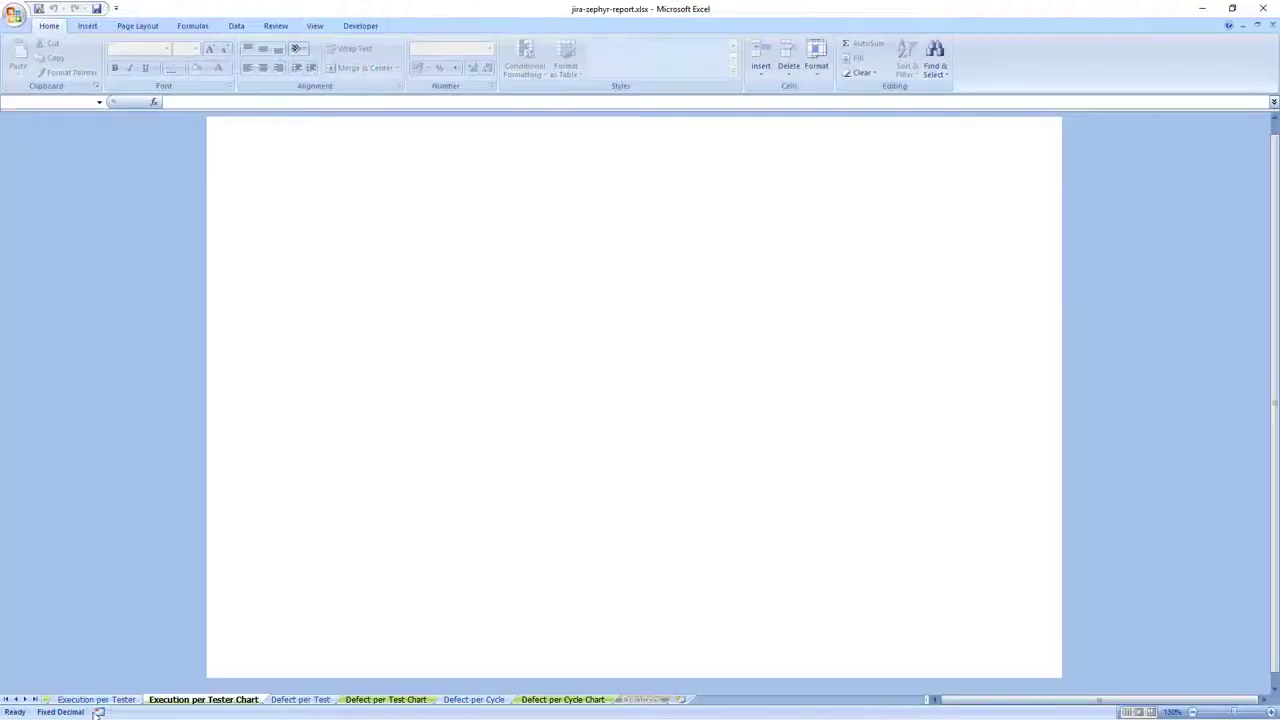
left_click(638, 700)
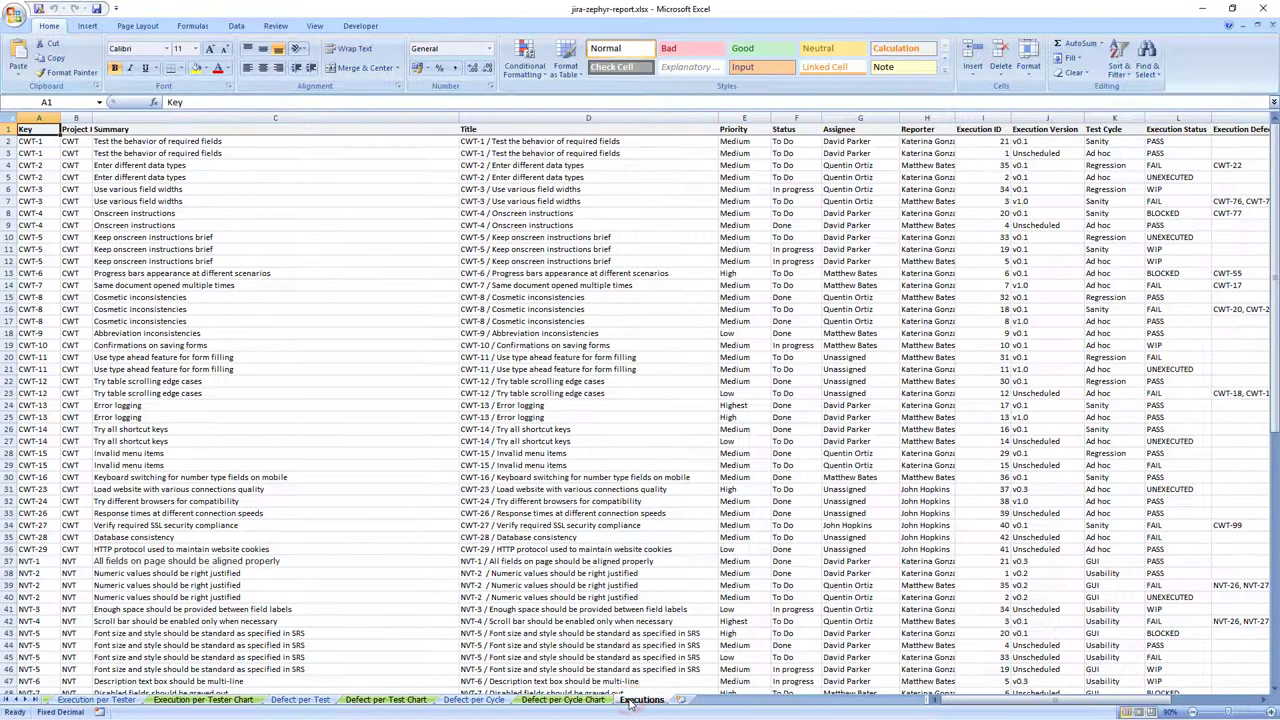
left_click_drag(941, 703, 1016, 705)
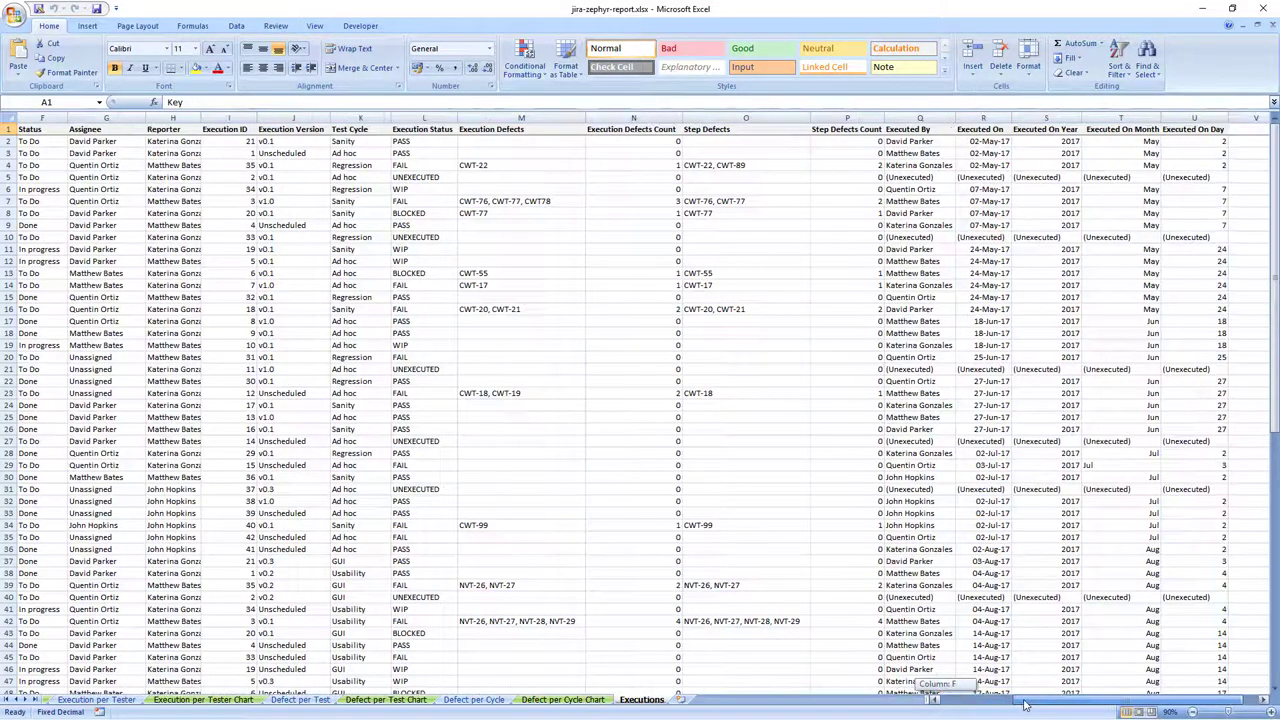
left_click_drag(1010, 706, 945, 705)
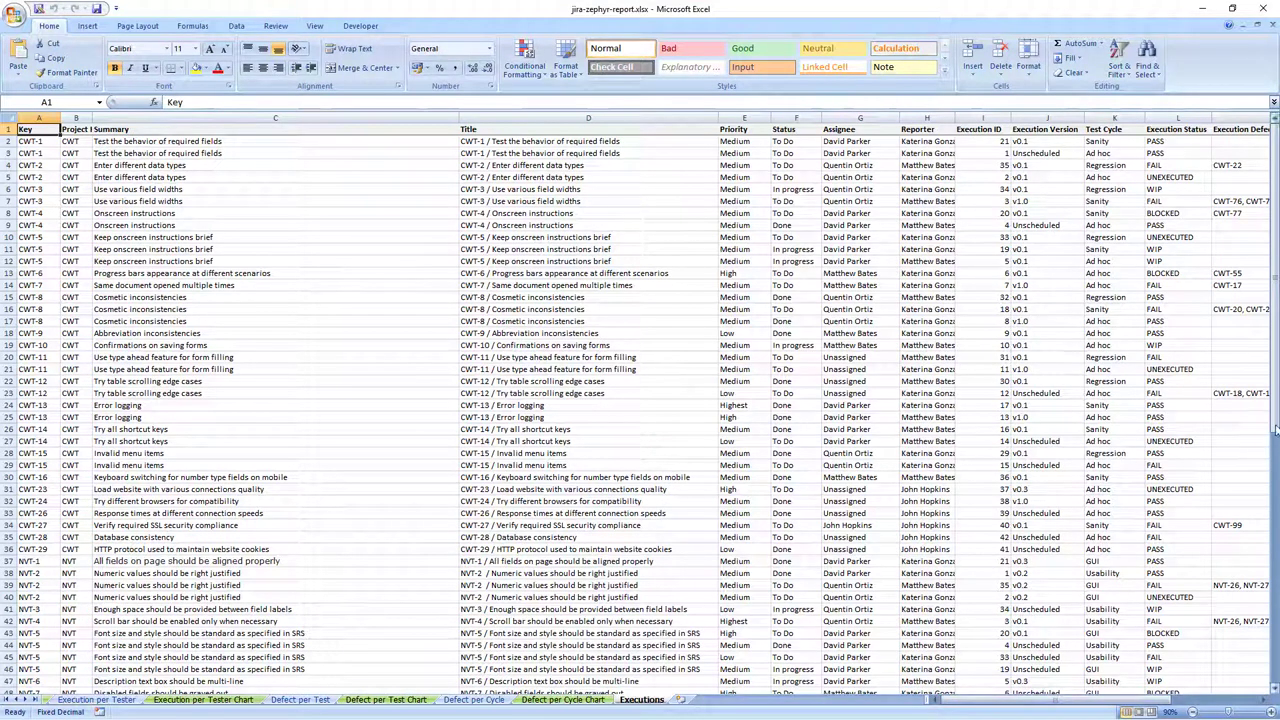
mouse_move(1275, 430)
left_mouse_down()
mouse_move(1274, 641)
mouse_move(1272, 485)
left_mouse_up()
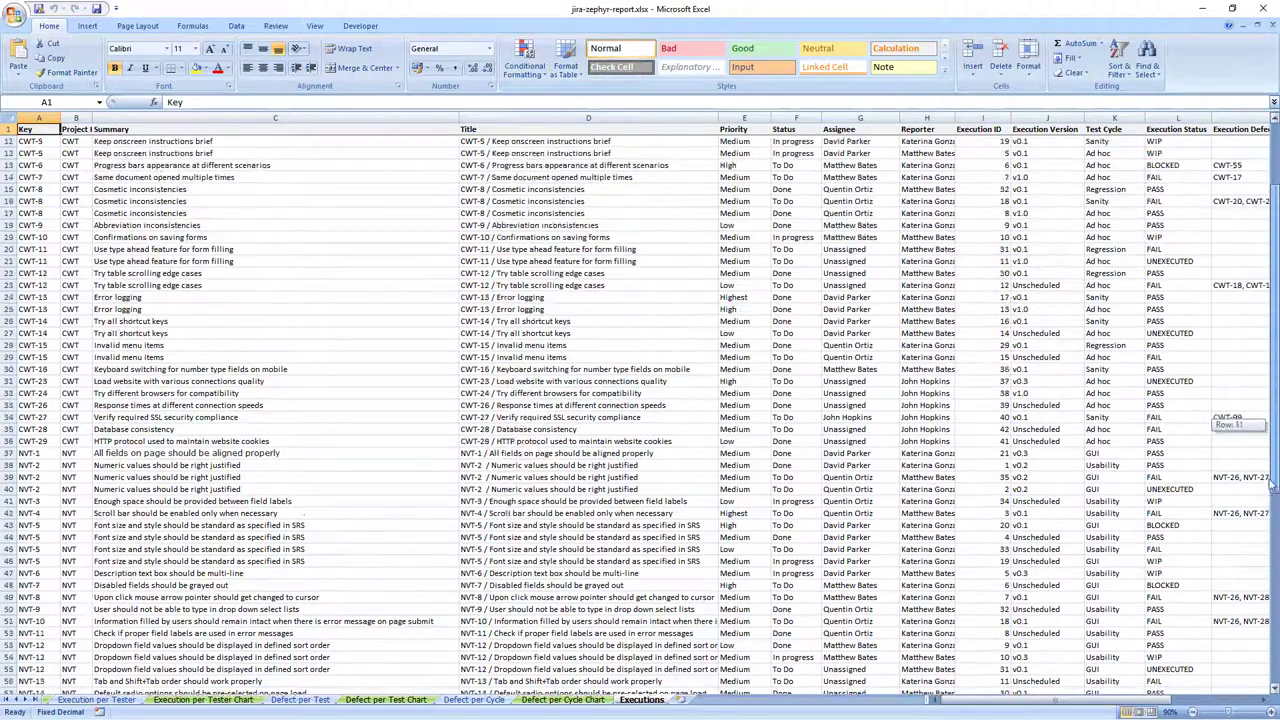
left_click_drag(1272, 485, 1273, 432)
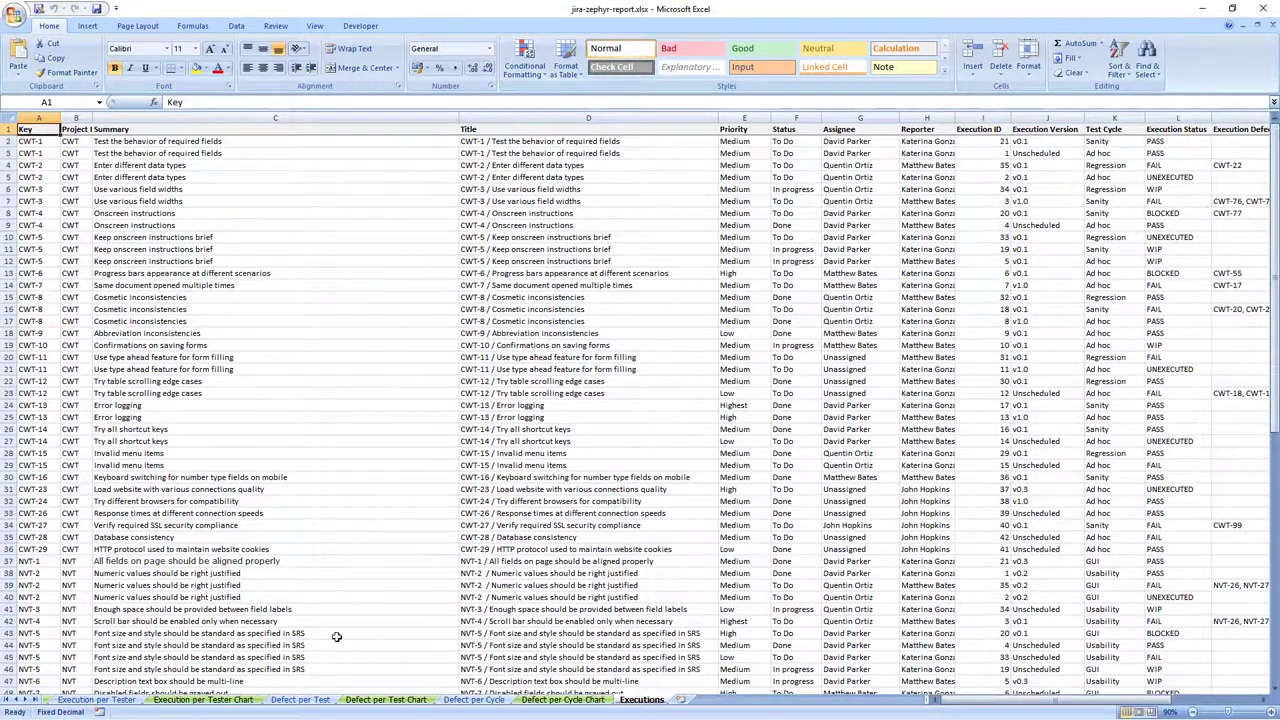
left_click(6, 700)
View the Execution per Version and Execution History pivots and their charts
left_click(60, 700)
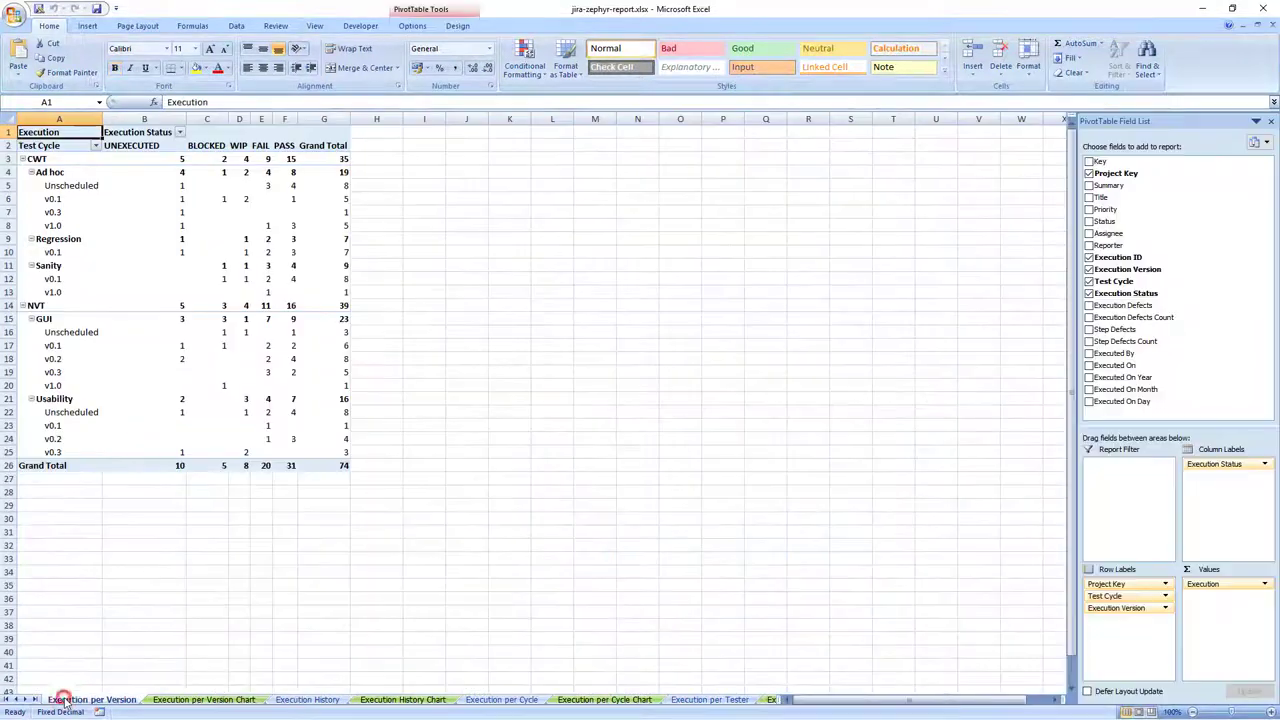
left_click(198, 700)
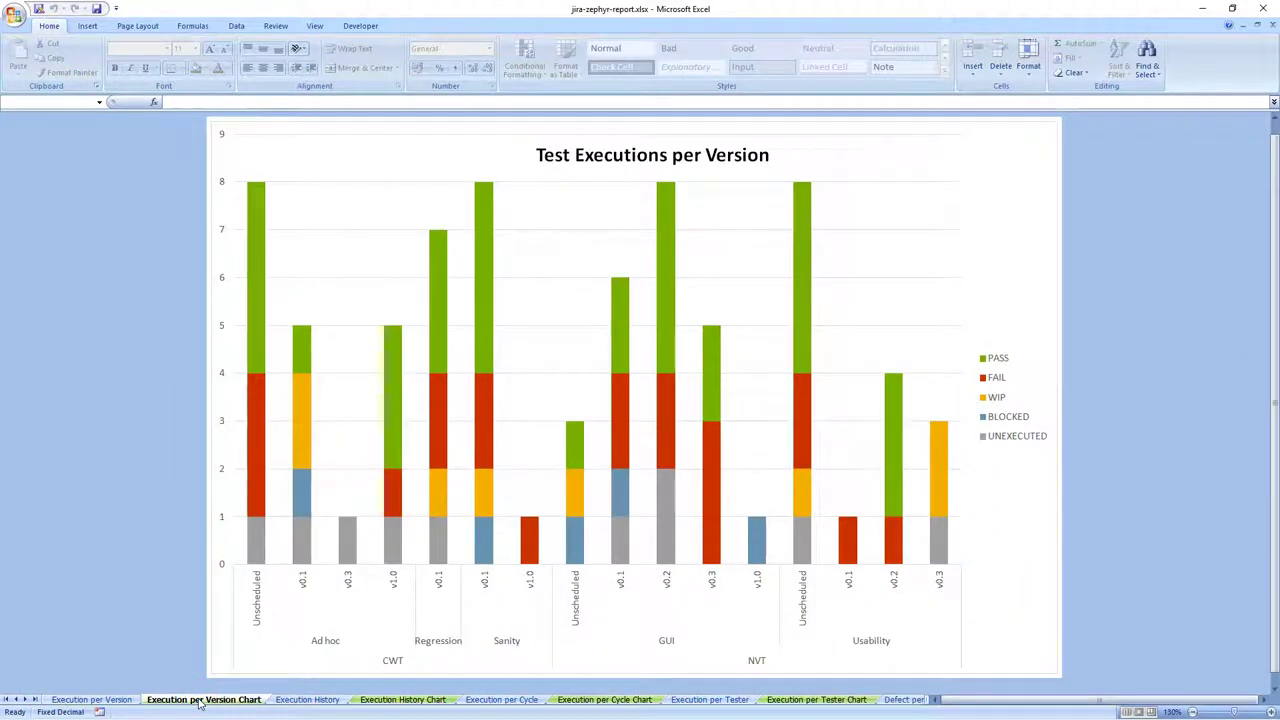
left_click(302, 700)
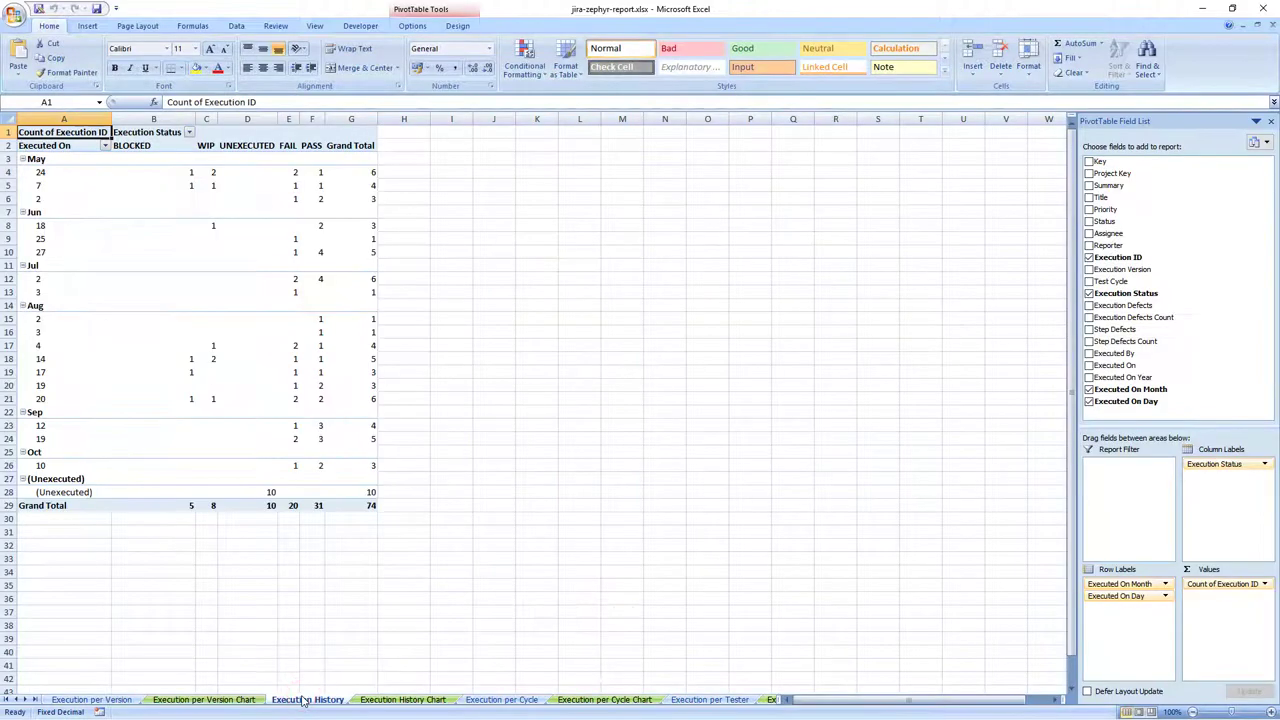
left_click(400, 700)
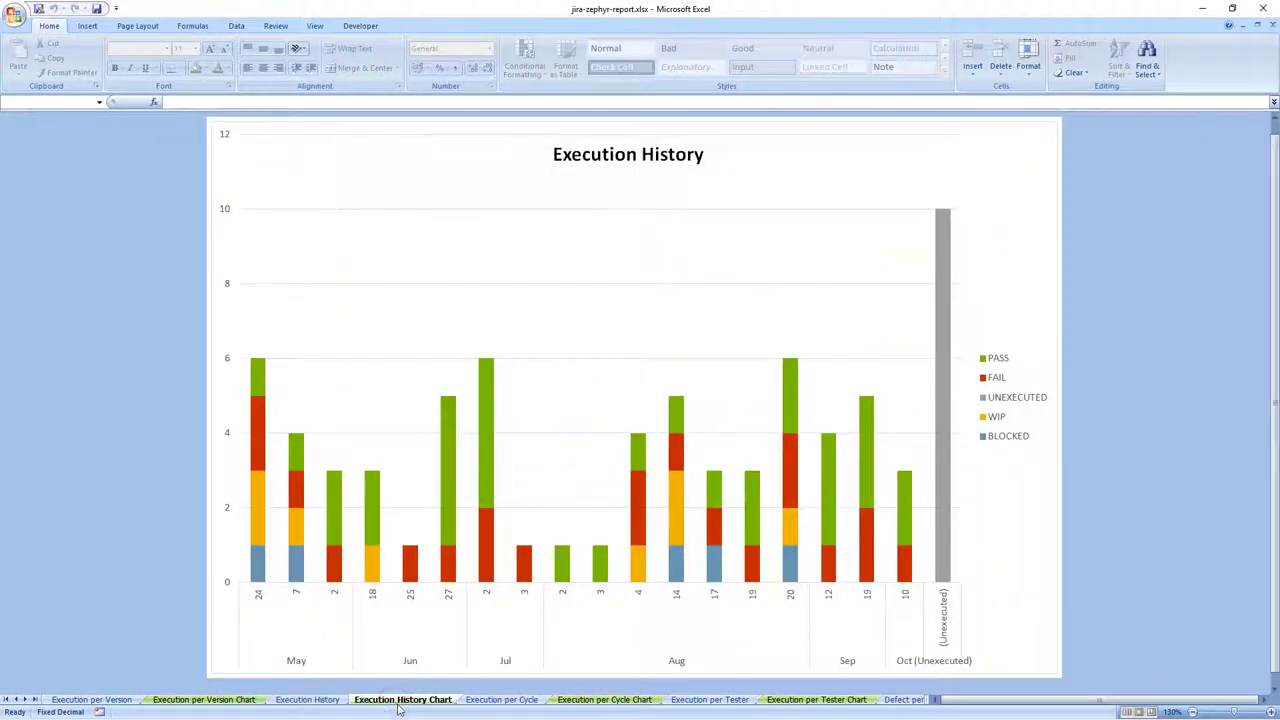
View the Execution per Cycle and per Tester pivots and charts, then the Defect per Test pivot
left_click(502, 700)
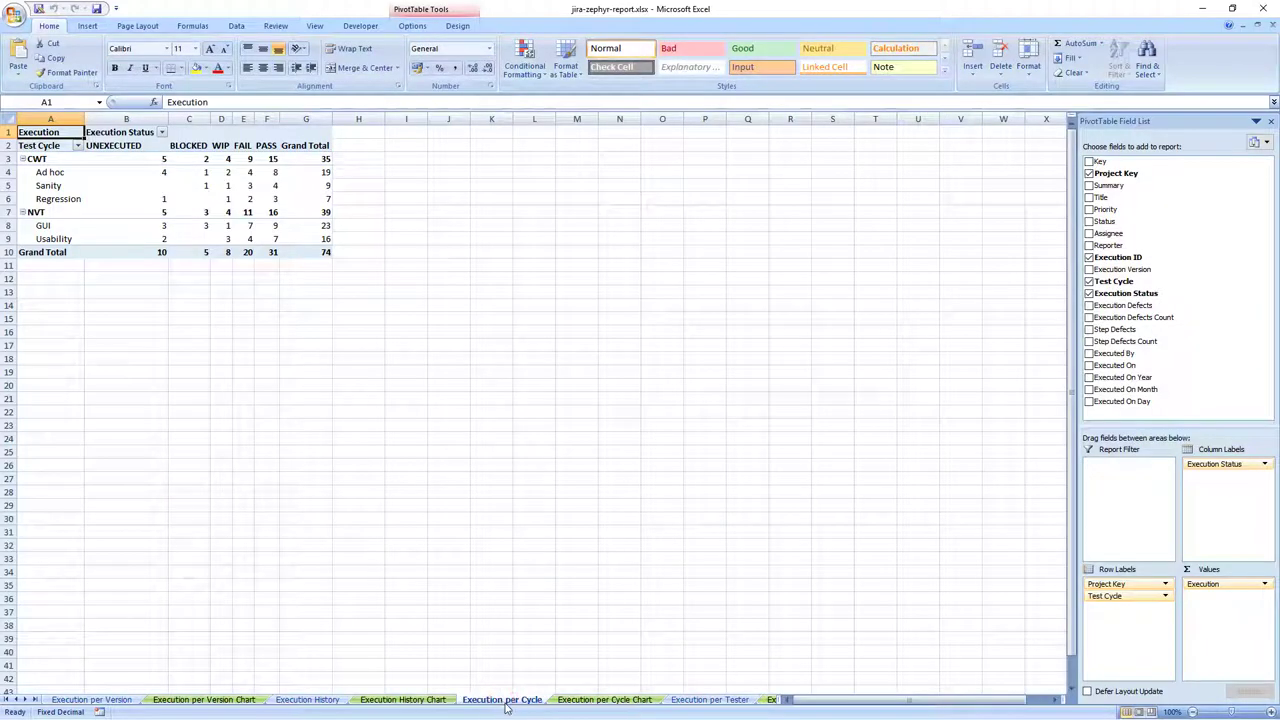
left_click(605, 700)
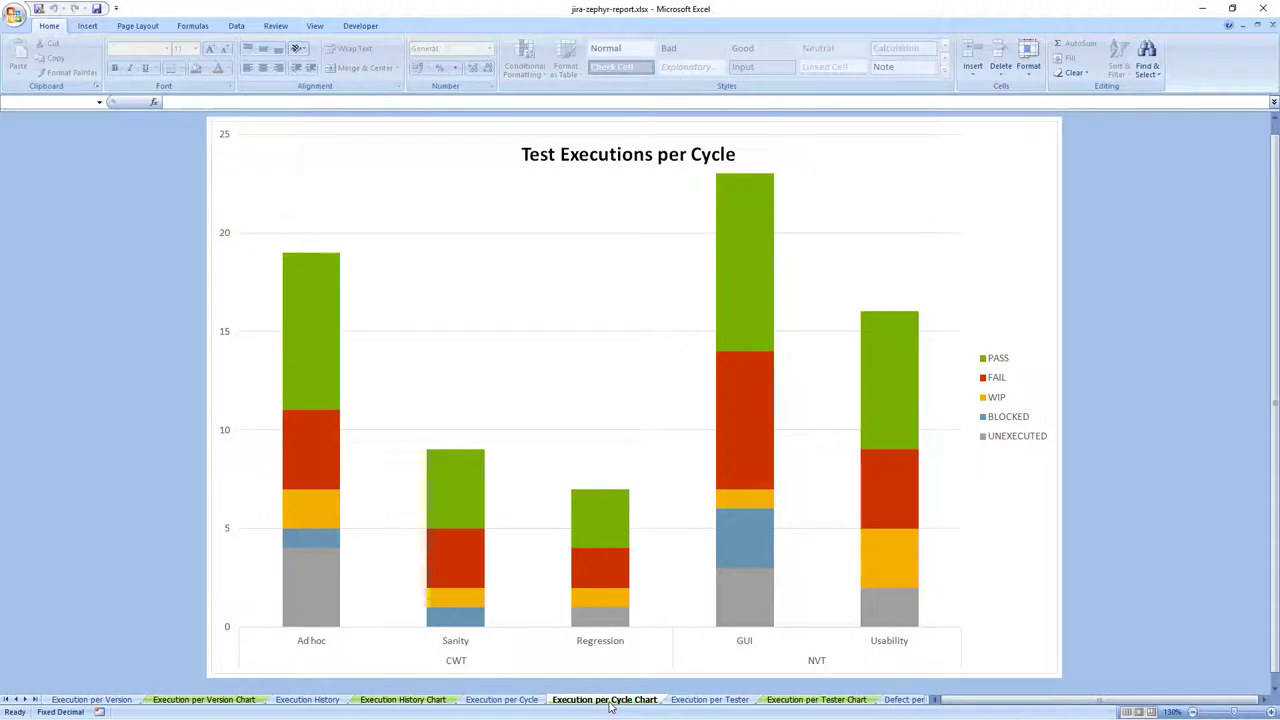
left_click(706, 701)
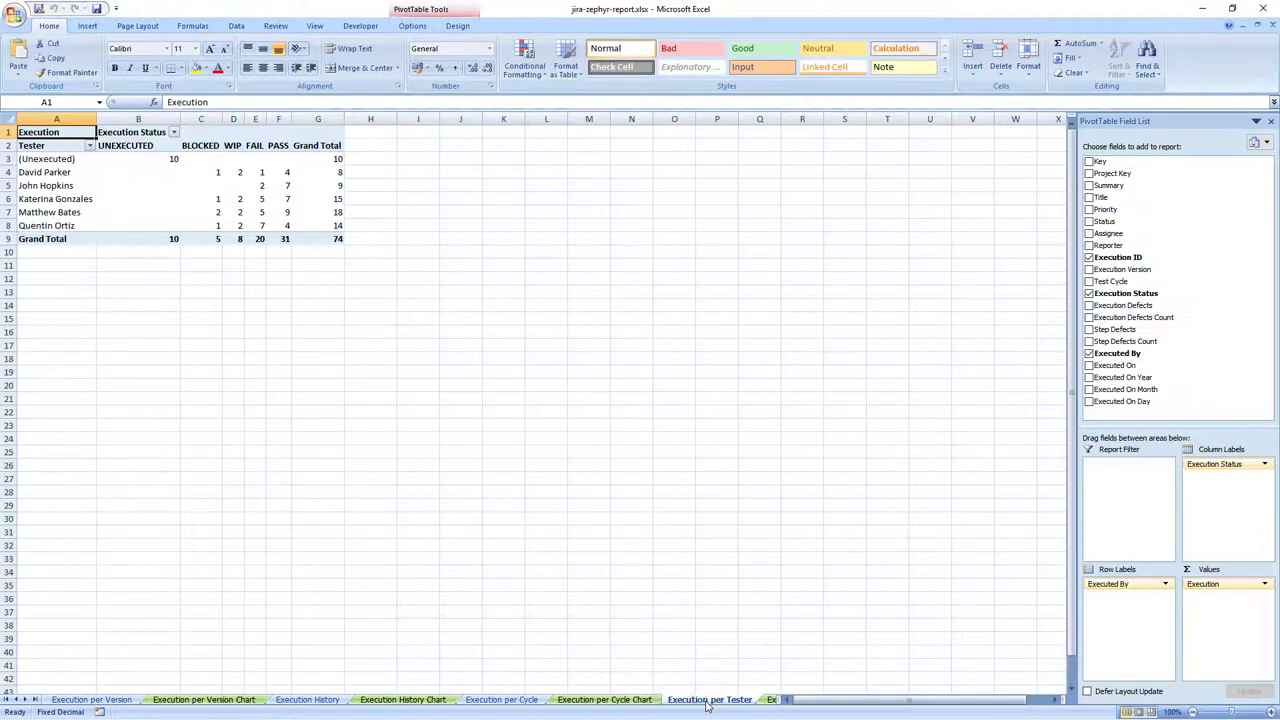
left_click(769, 701)
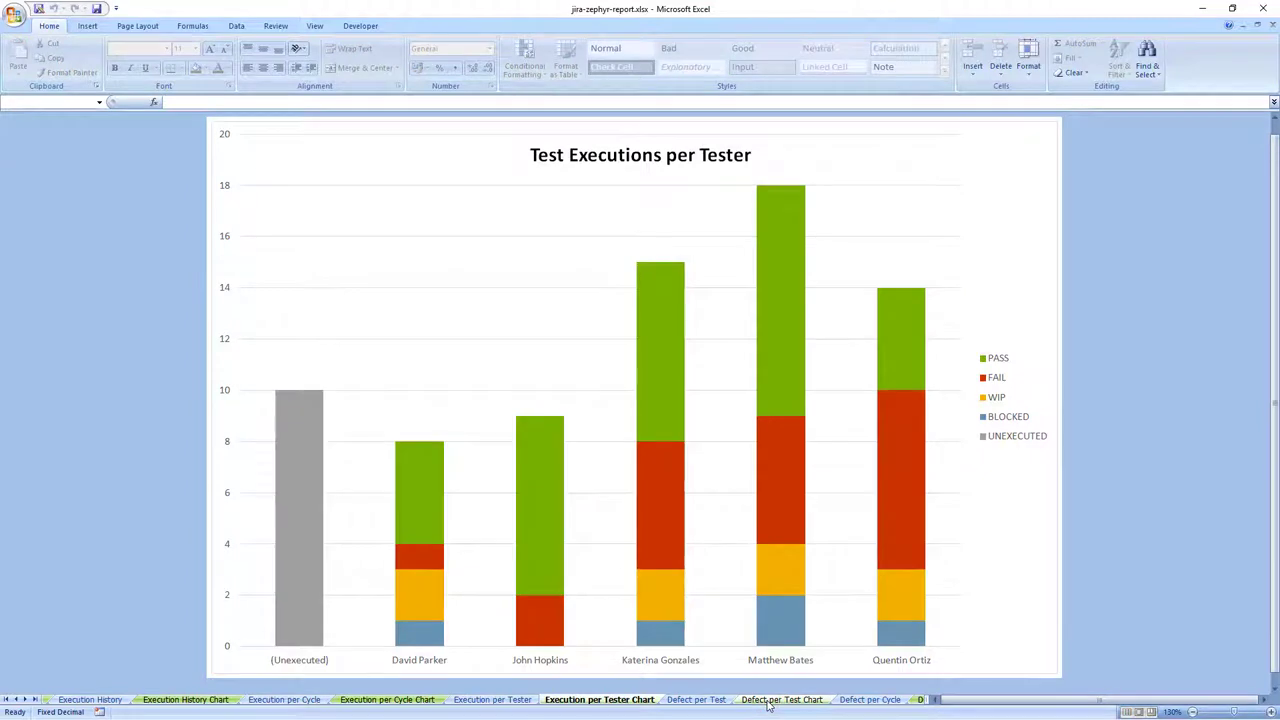
left_click(704, 704)
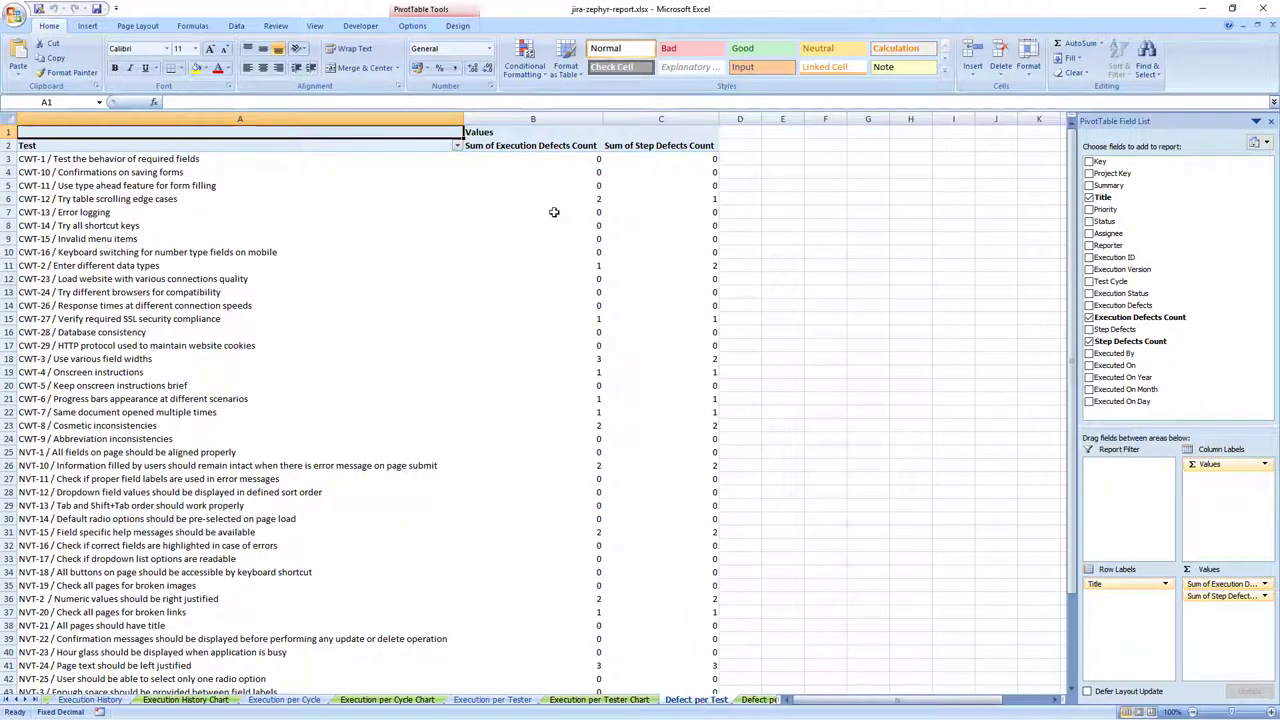
Filter the Defect per Test pivot to tests with execution defects greater than 0
left_click(456, 147)
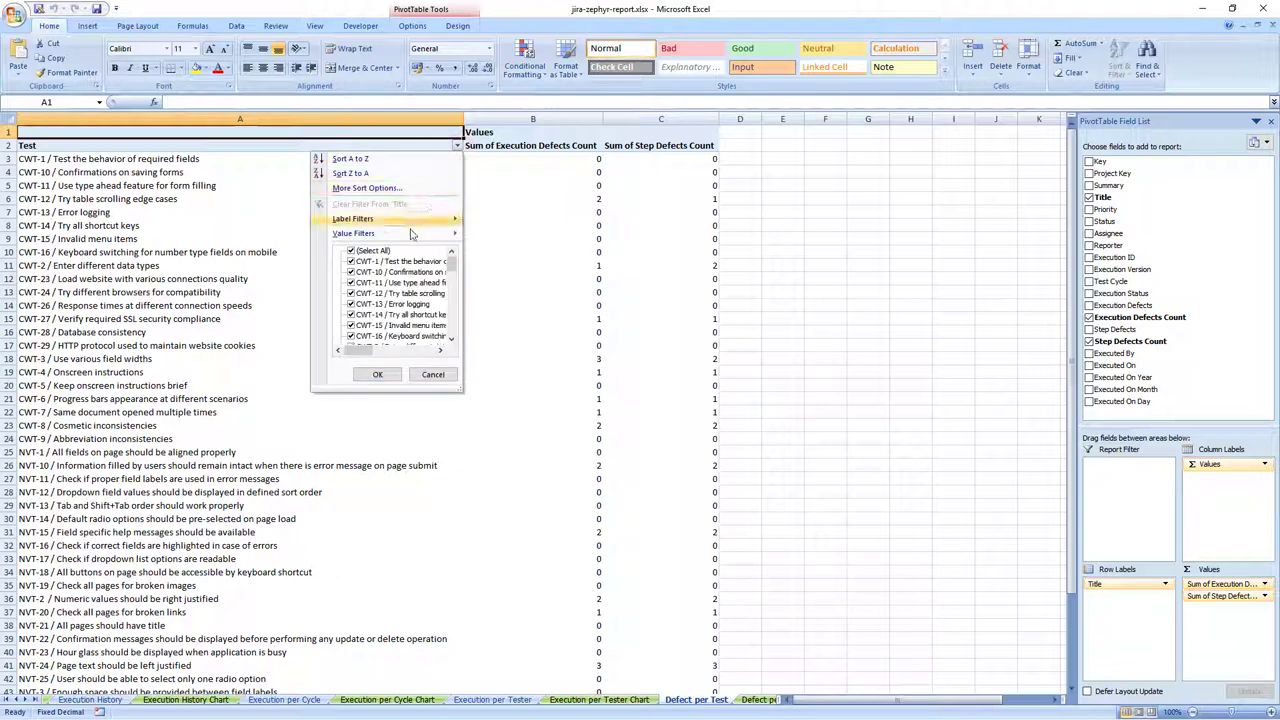
left_click(410, 233)
left_click(506, 281)
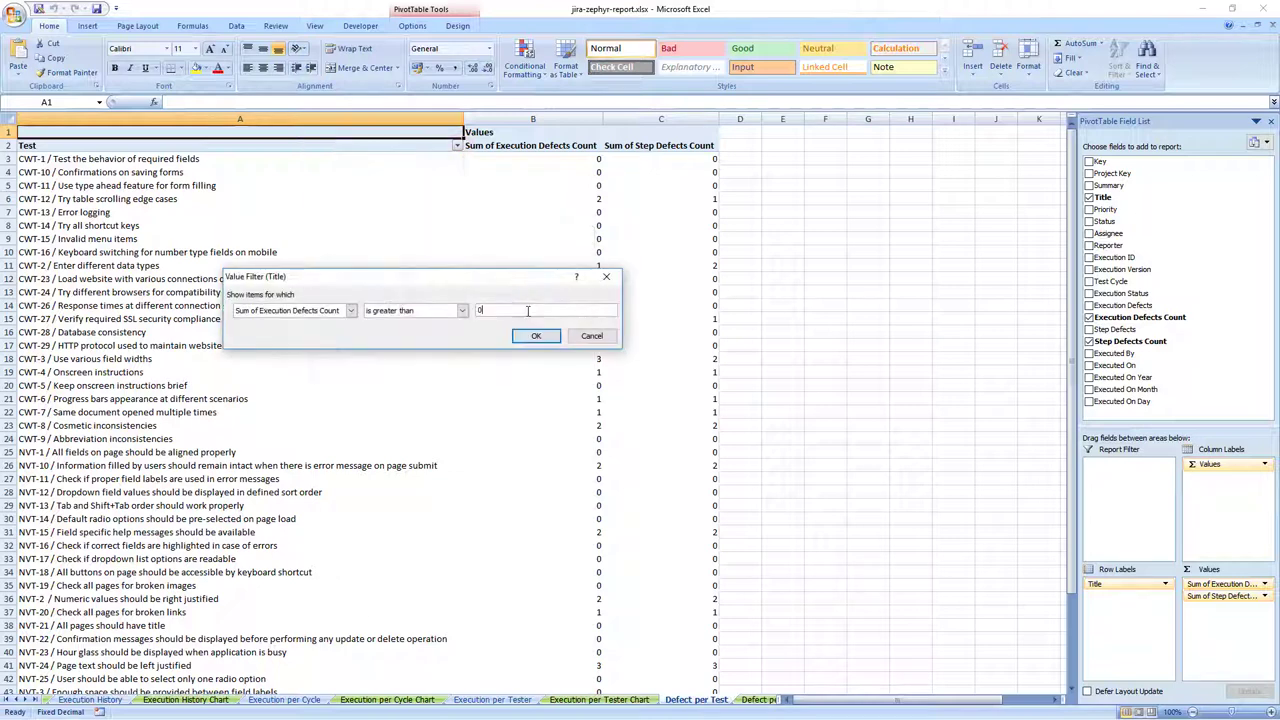
left_click(533, 336)
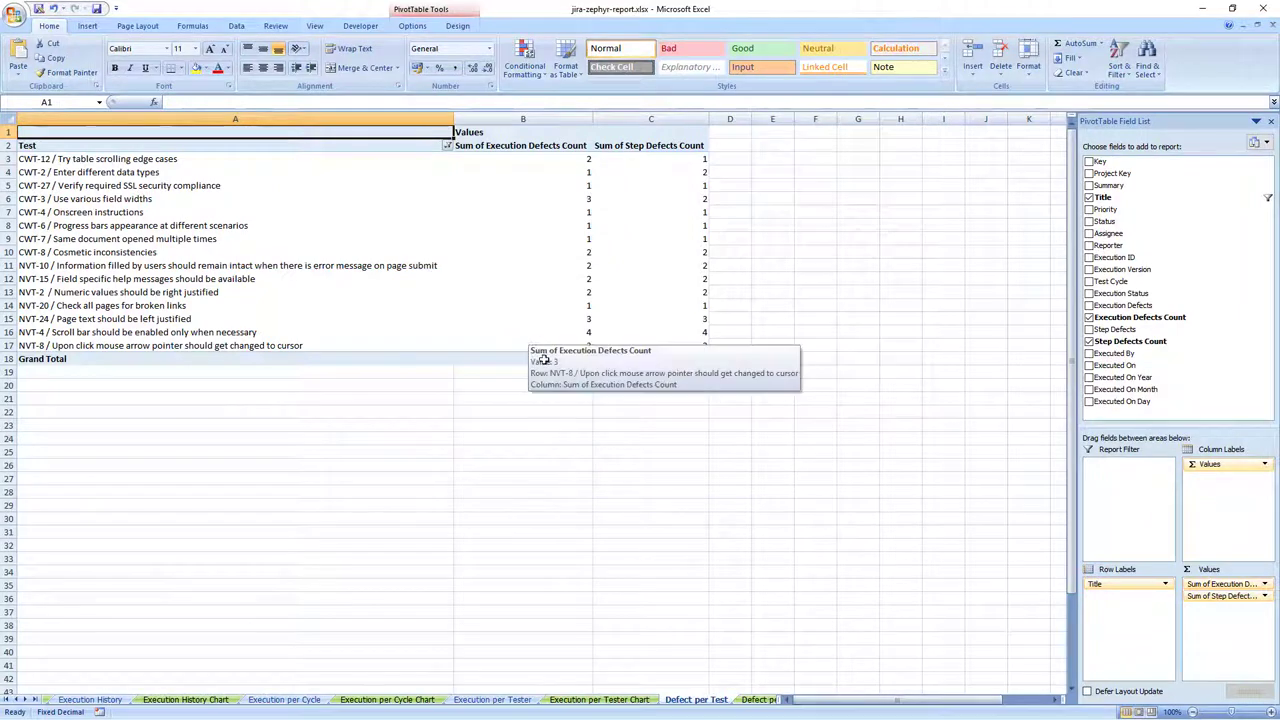
Review the Defect per Test chart and Defect per Cycle pivot and chart, ending on Executions
left_click(758, 700)
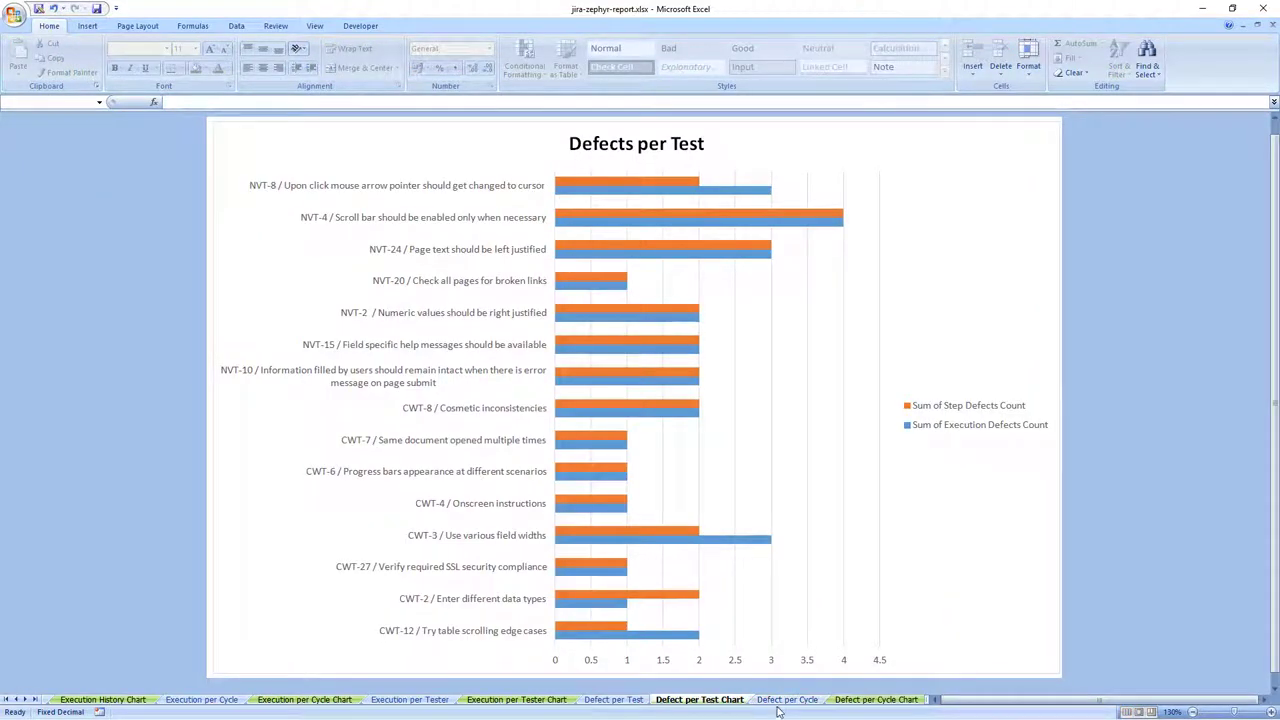
left_click(786, 701)
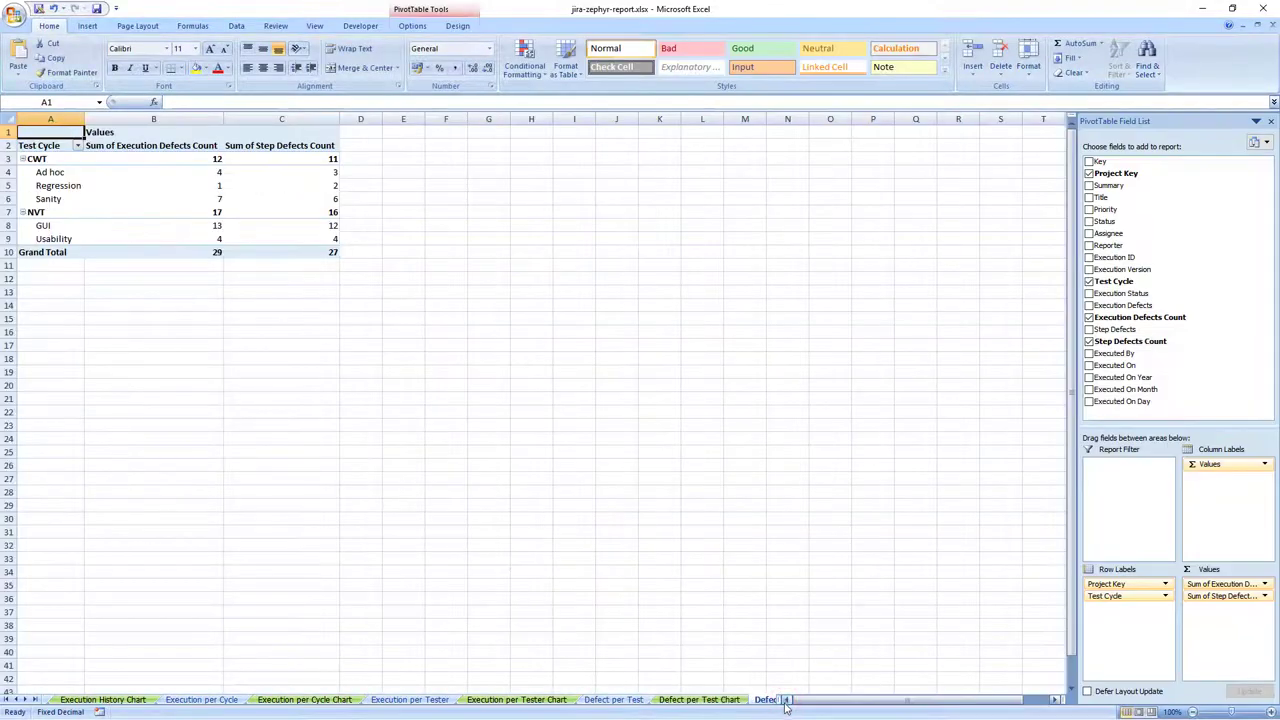
left_click(768, 701)
left_click(760, 700)
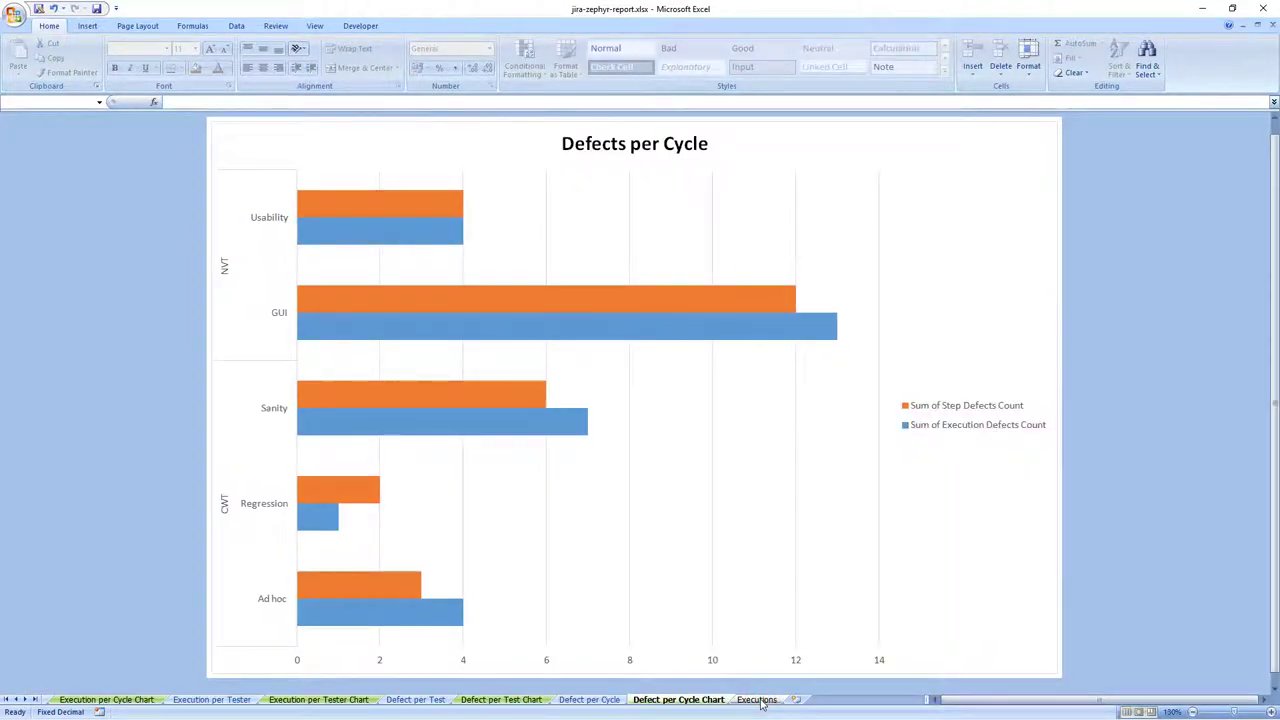
left_click(758, 700)
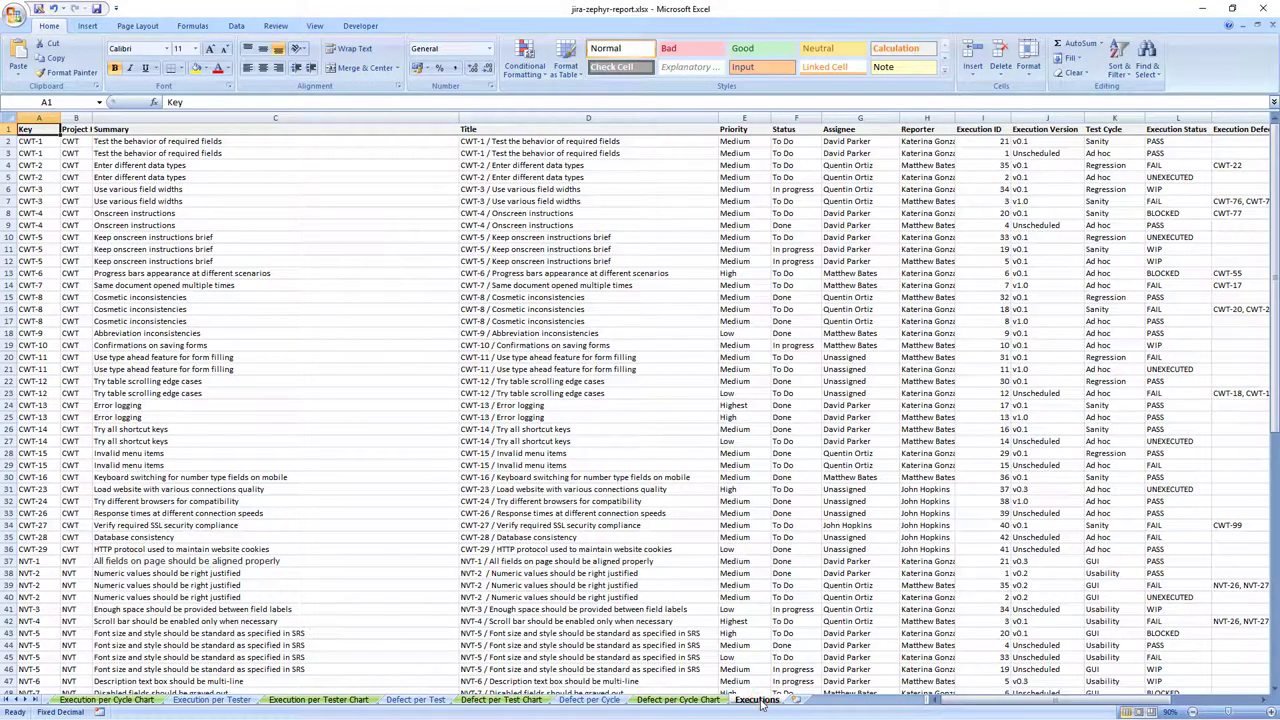